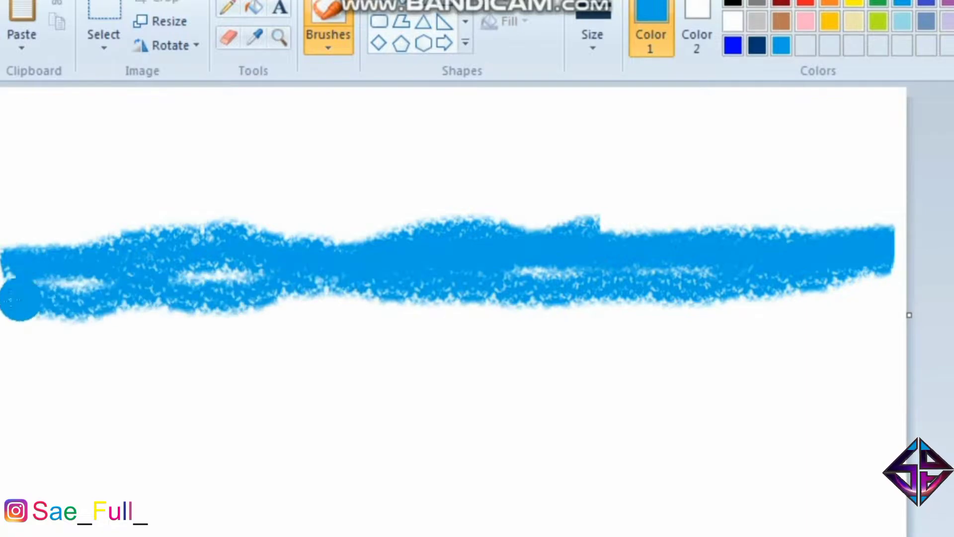
Complete the bright blue band across the canvas and paint a darker blue band (RGB 0, 105, 151) directly beneath it.
mouse_move(594, 263)
left_mouse_down()
mouse_move(871, 259)
mouse_move(856, 285)
mouse_move(829, 280)
left_mouse_up()
left_click(953, 30)
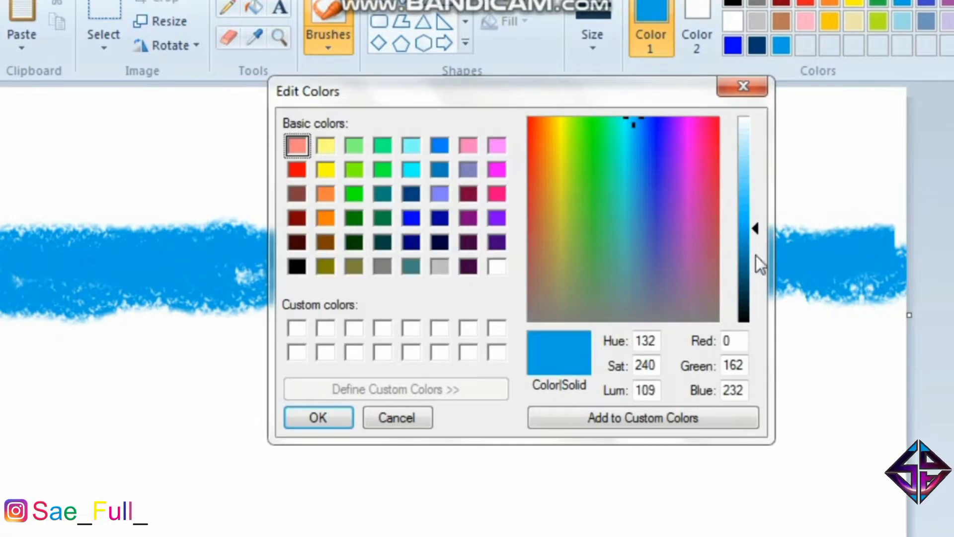
left_click(748, 264)
left_click(318, 417)
mouse_move(541, 299)
left_mouse_down()
mouse_move(797, 304)
mouse_move(434, 321)
mouse_move(528, 283)
mouse_move(274, 315)
mouse_move(15, 323)
mouse_move(128, 341)
mouse_move(50, 371)
mouse_move(447, 335)
mouse_move(779, 337)
mouse_move(895, 327)
mouse_move(339, 364)
mouse_move(56, 399)
mouse_move(326, 353)
left_mouse_up()
Mix a deeper blue with RGB 0, 68, 98 and paint a third band below the medium blue one.
left_click(953, 30)
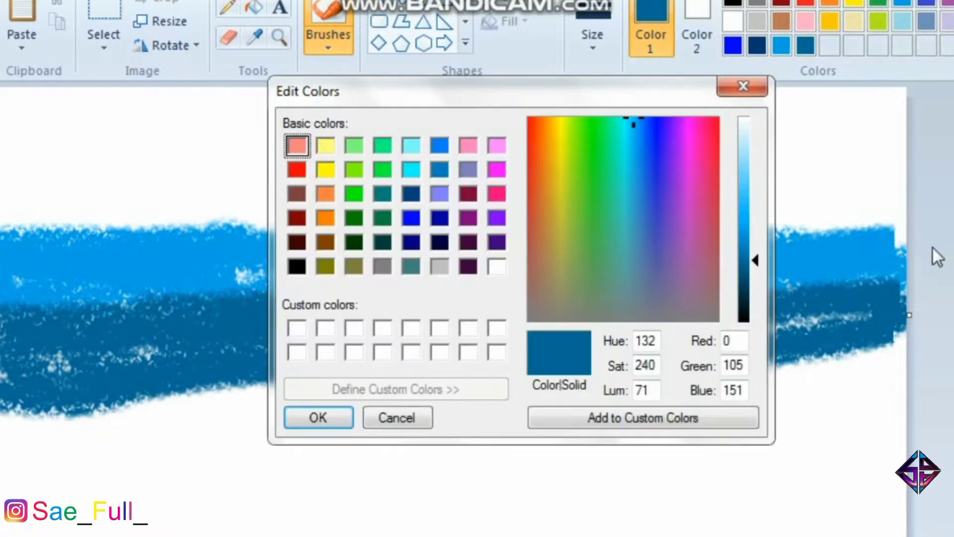
left_click(749, 284)
left_click(318, 418)
mouse_move(318, 396)
left_mouse_down()
mouse_move(828, 361)
mouse_move(16, 424)
mouse_move(214, 393)
mouse_move(308, 413)
mouse_move(39, 435)
mouse_move(604, 427)
mouse_move(792, 399)
mouse_move(874, 373)
mouse_move(936, 396)
mouse_move(935, 405)
mouse_move(579, 445)
mouse_move(379, 461)
mouse_move(179, 455)
mouse_move(31, 476)
mouse_move(135, 468)
mouse_move(430, 481)
mouse_move(798, 448)
mouse_move(815, 463)
left_mouse_up()
Mix a near-black blue with RGB 0, 36, 51 and paint the lowest band across the canvas.
left_click(953, 30)
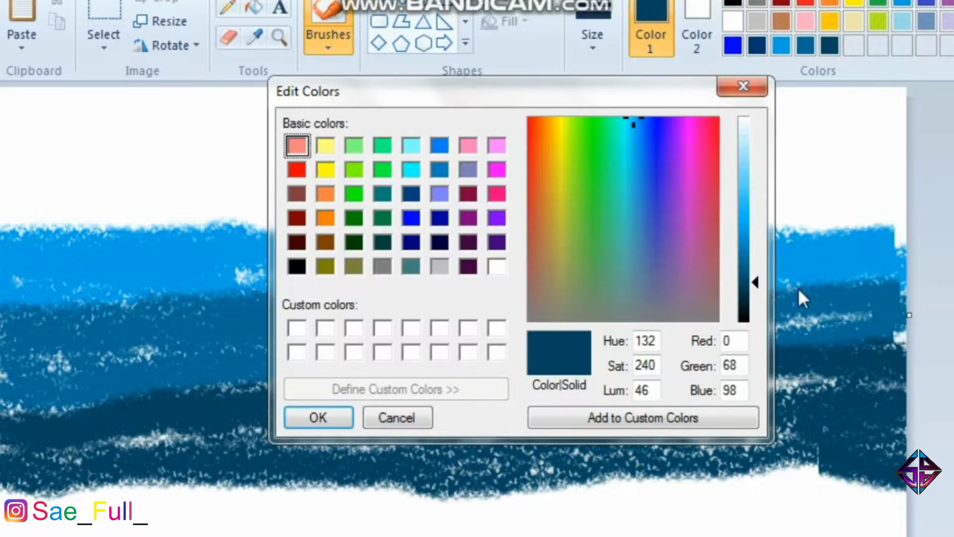
left_click_drag(755, 280, 754, 299)
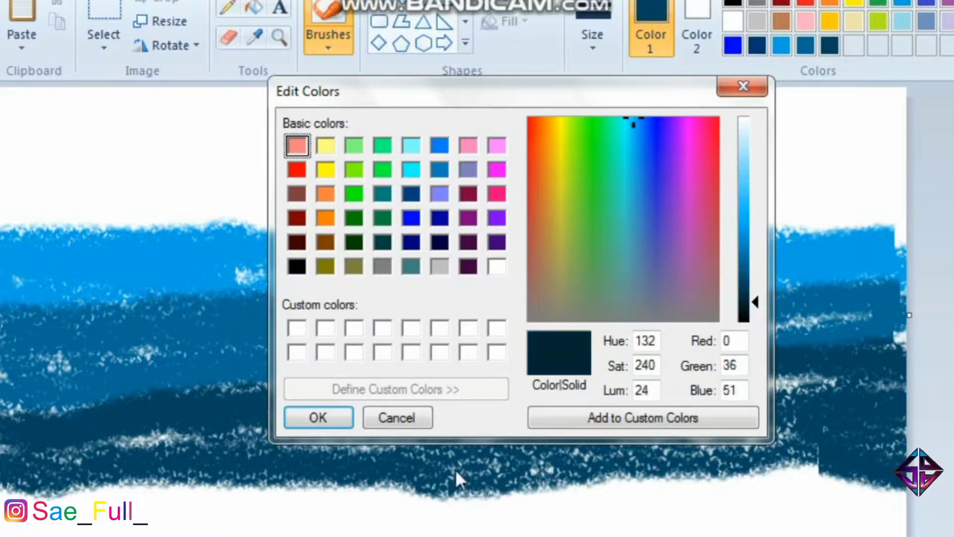
left_click(320, 418)
mouse_move(457, 511)
left_mouse_down()
mouse_move(713, 485)
mouse_move(738, 513)
mouse_move(10, 517)
mouse_move(114, 497)
mouse_move(160, 524)
mouse_move(328, 509)
mouse_move(129, 487)
mouse_move(865, 526)
mouse_move(30, 512)
left_mouse_up()
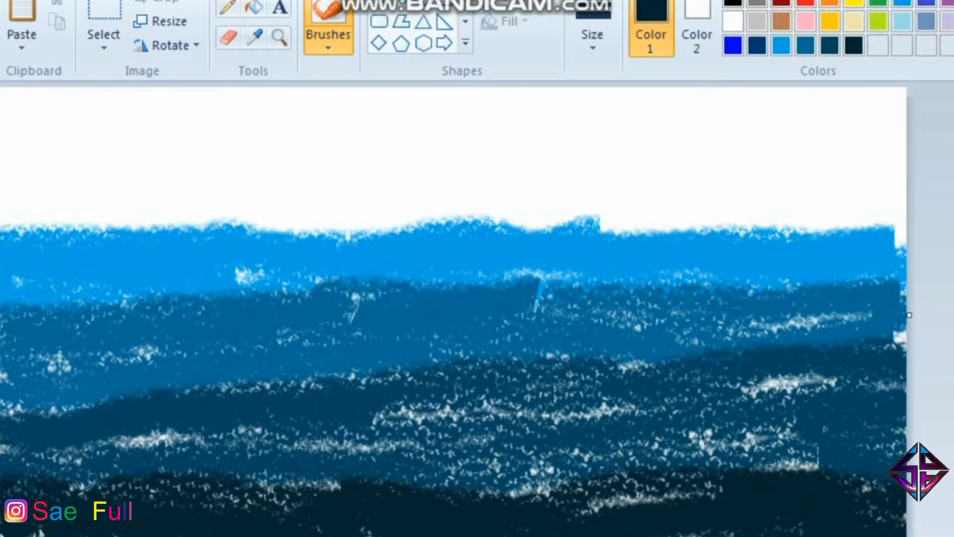
Airbrush bright blue along the upper edge of the bright blue band and over its white gaps and lower boundary.
left_click(343, 29)
left_click(459, 81)
left_click_drag(618, 229, 663, 230)
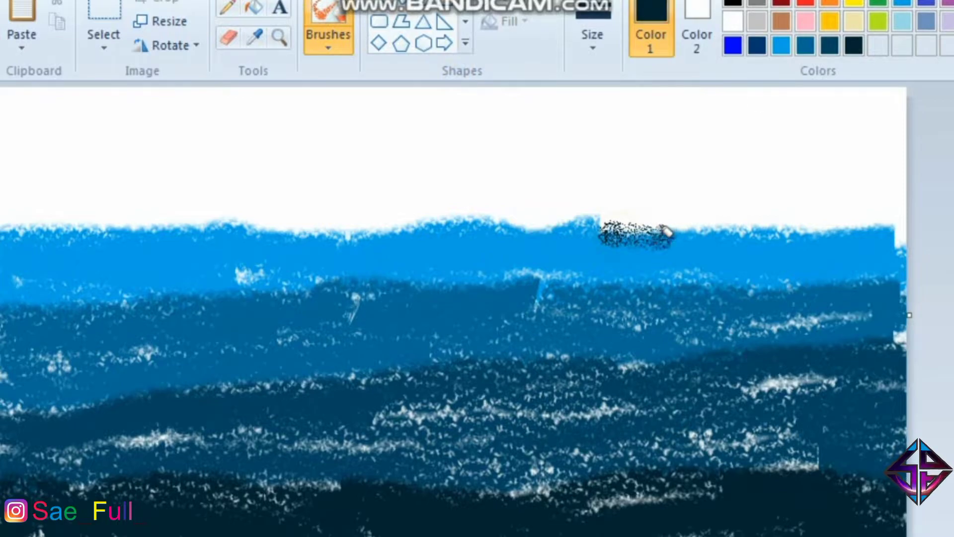
left_click(783, 44)
key("ctrl+z")
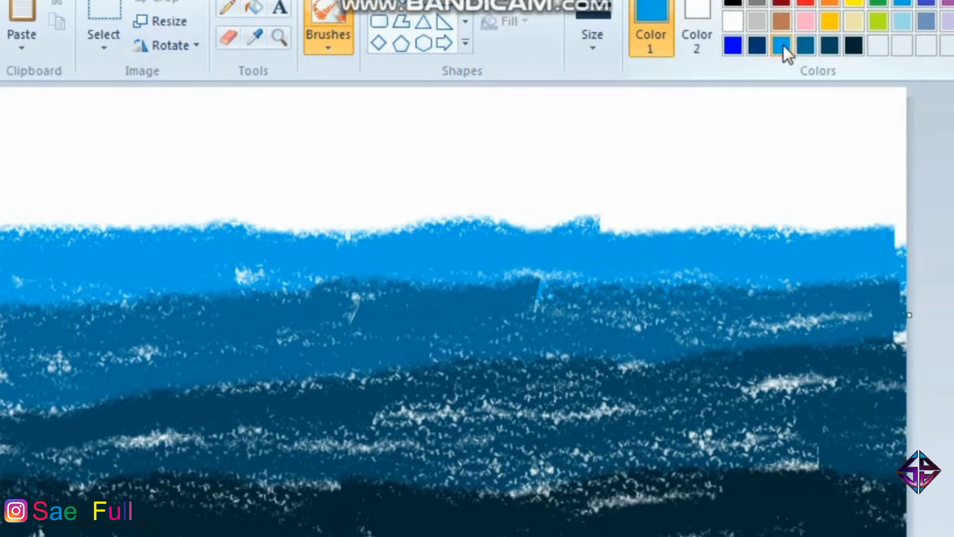
left_click(791, 237)
mouse_move(920, 234)
left_mouse_down()
mouse_move(601, 214)
mouse_move(612, 218)
mouse_move(528, 220)
mouse_move(622, 224)
mouse_move(508, 237)
mouse_move(287, 222)
mouse_move(233, 232)
left_mouse_up()
mouse_move(87, 242)
left_mouse_down()
mouse_move(115, 205)
mouse_move(107, 220)
mouse_move(125, 218)
mouse_move(101, 277)
left_mouse_up()
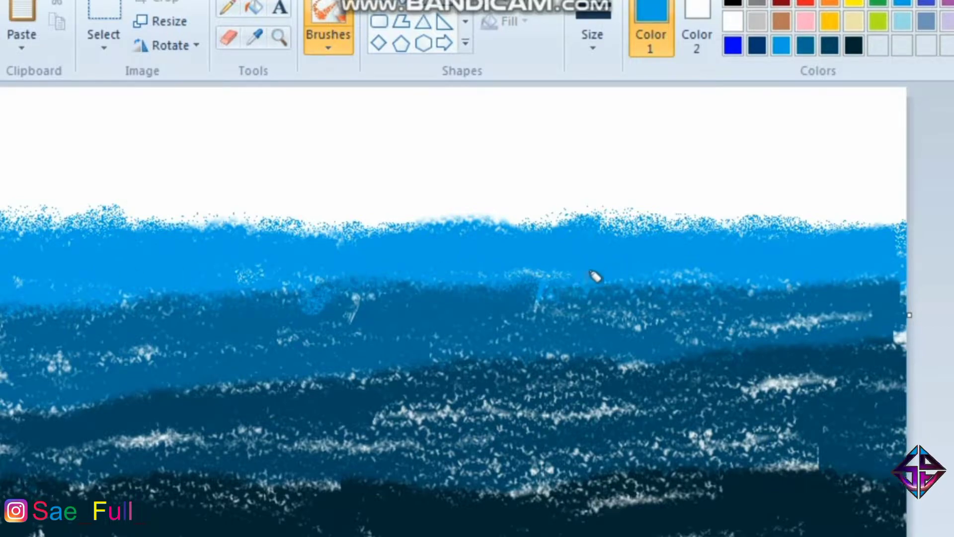
left_click_drag(923, 262, 892, 280)
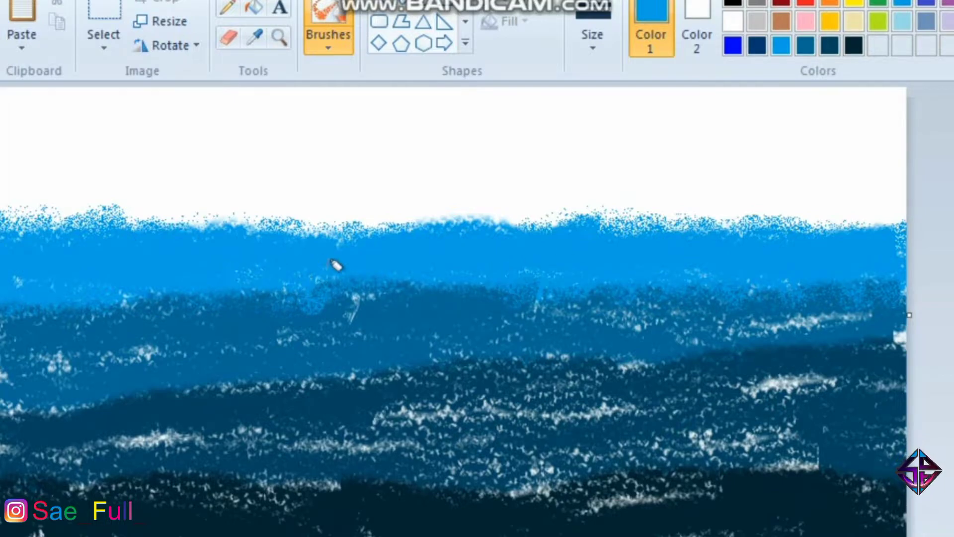
Blend the two uppermost blue bands by airbrushing medium and bright blue over their boundary, also roughening the bright band's upper edge.
left_click(805, 46)
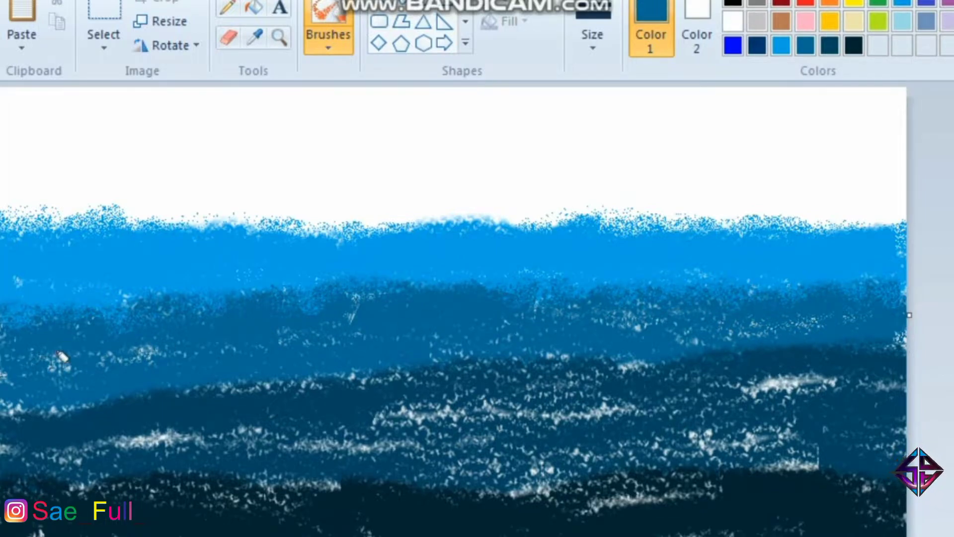
mouse_move(118, 297)
left_mouse_down()
mouse_move(73, 289)
mouse_move(298, 275)
mouse_move(387, 307)
mouse_move(451, 268)
mouse_move(592, 258)
mouse_move(581, 286)
left_mouse_up()
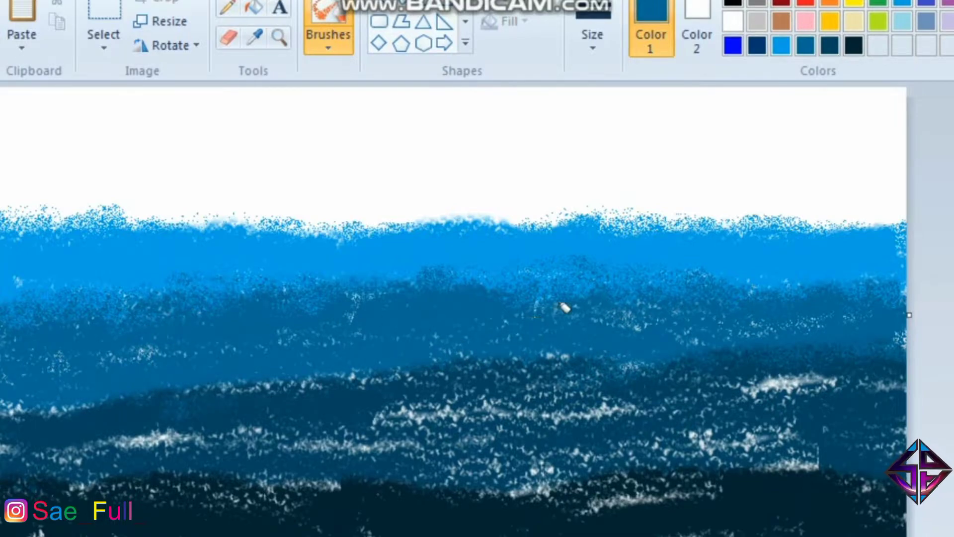
left_click(781, 45)
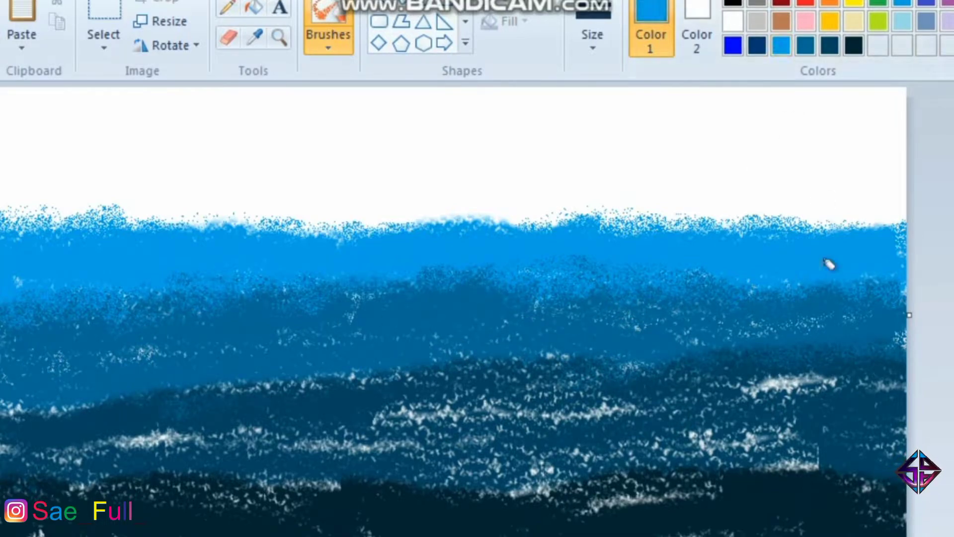
left_click_drag(425, 284, 472, 257)
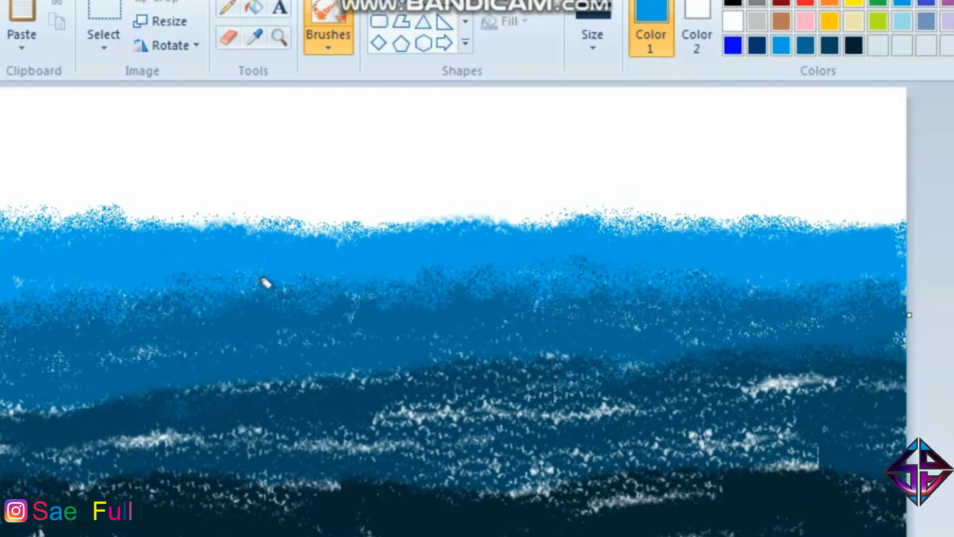
mouse_move(219, 248)
left_mouse_down()
mouse_move(218, 214)
mouse_move(87, 224)
mouse_move(127, 236)
mouse_move(344, 213)
mouse_move(465, 218)
mouse_move(383, 228)
mouse_move(500, 229)
mouse_move(714, 203)
mouse_move(704, 210)
mouse_move(928, 205)
mouse_move(750, 222)
mouse_move(442, 195)
mouse_move(360, 251)
left_mouse_up()
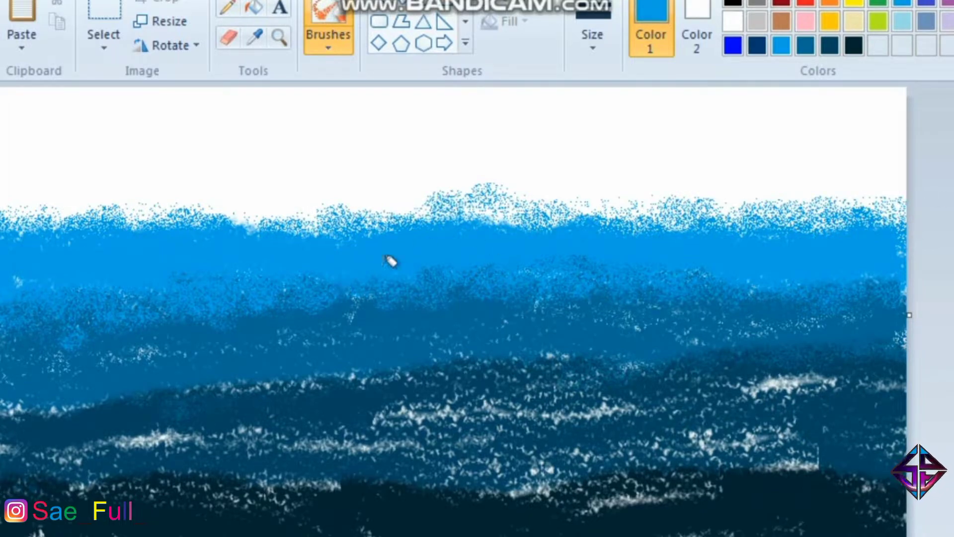
left_click(805, 45)
mouse_move(227, 284)
left_mouse_down()
mouse_move(130, 276)
mouse_move(52, 285)
left_mouse_up()
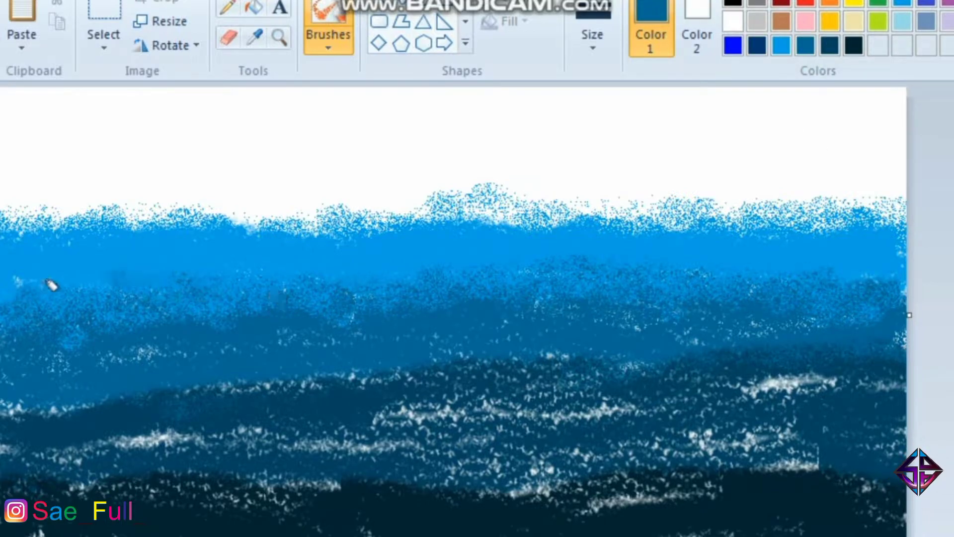
Airbrush deep blue and black patches over the lower bands to blend them into a darkening gradient.
left_click(830, 45)
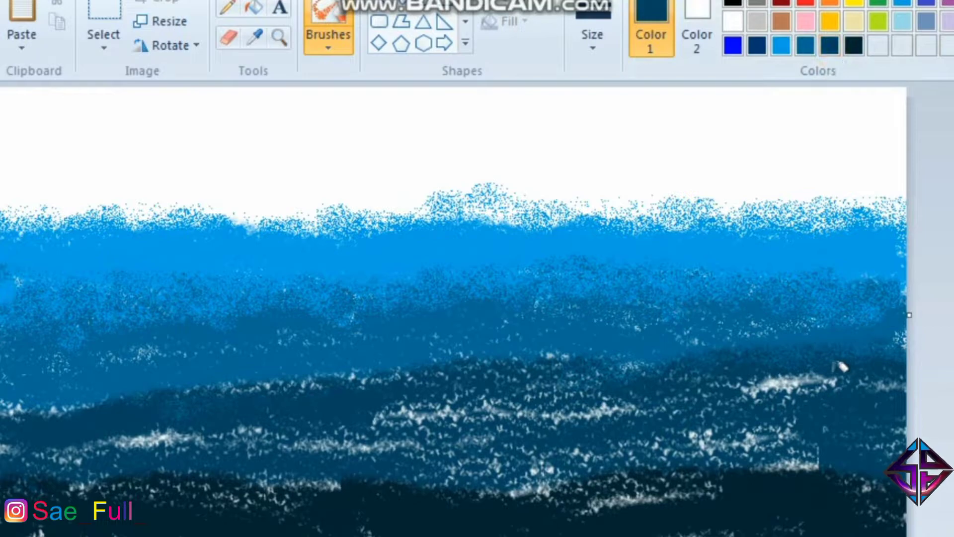
left_click_drag(315, 334, 365, 339)
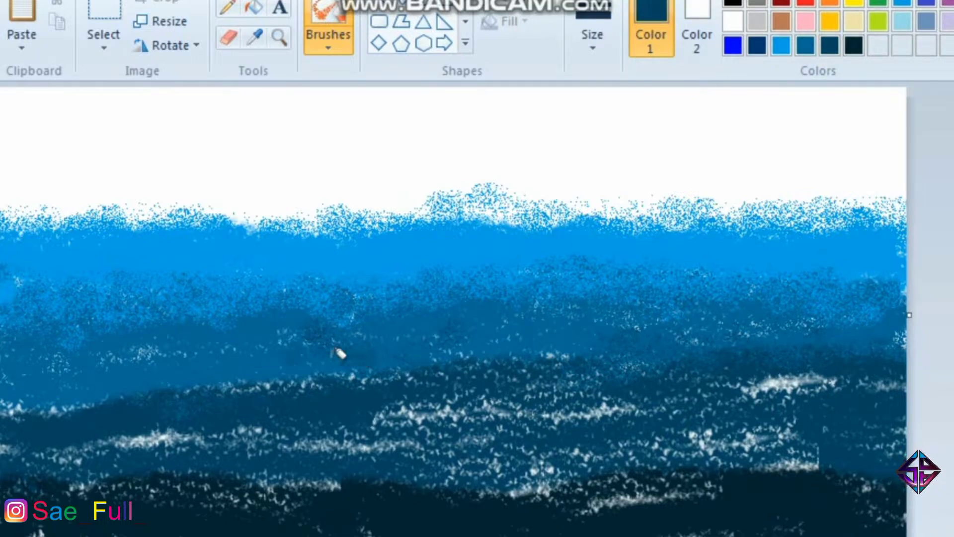
mouse_move(128, 419)
left_mouse_down()
mouse_move(74, 439)
mouse_move(104, 416)
mouse_move(106, 428)
mouse_move(45, 470)
left_mouse_up()
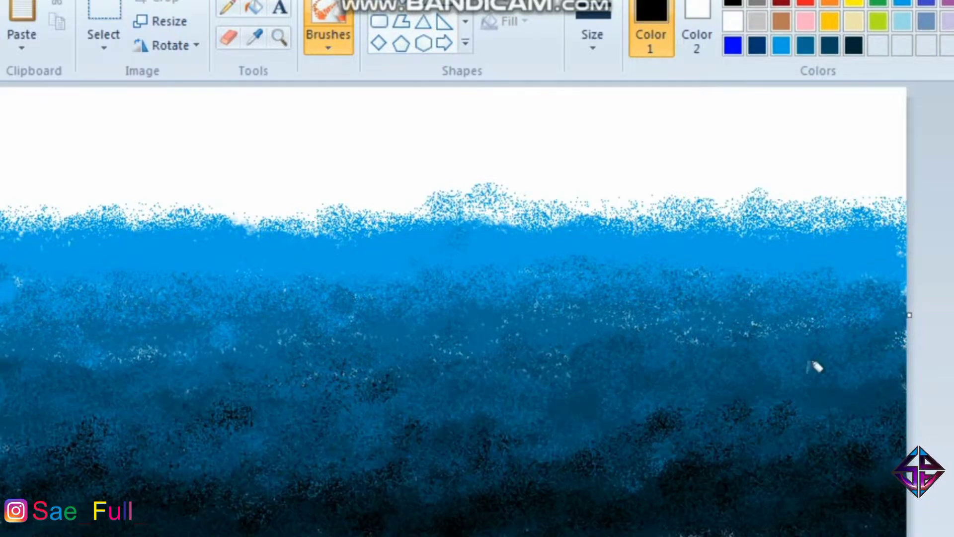
mouse_move(658, 431)
left_mouse_down()
mouse_move(558, 422)
mouse_move(164, 496)
left_mouse_up()
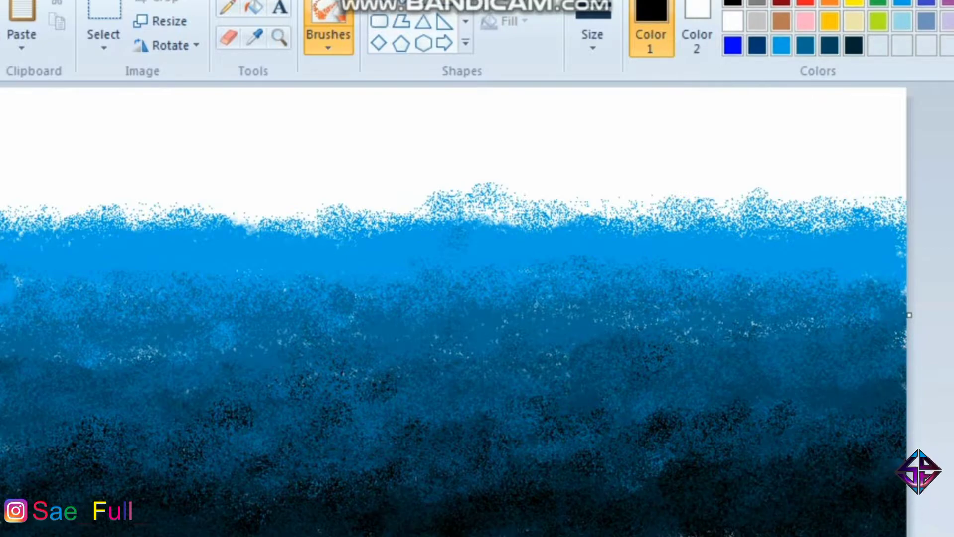
Spray orange over the white area above the blue bands, adding patches of a darker custom orange.
left_click(835, 4)
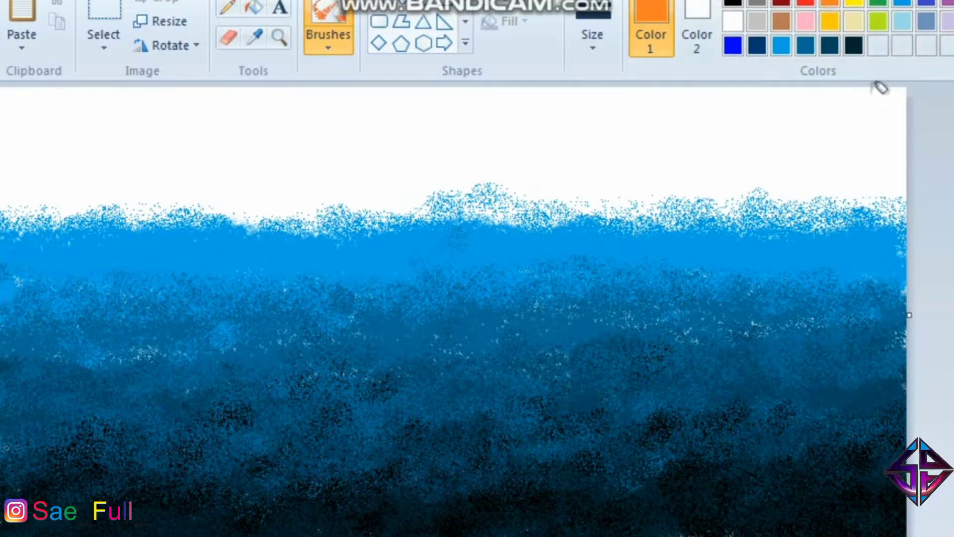
mouse_move(900, 98)
left_mouse_down()
mouse_move(872, 88)
mouse_move(750, 95)
mouse_move(843, 100)
mouse_move(713, 129)
mouse_move(857, 166)
mouse_move(622, 151)
mouse_move(650, 154)
mouse_move(519, 87)
mouse_move(669, 163)
mouse_move(477, 169)
mouse_move(330, 153)
mouse_move(450, 180)
mouse_move(300, 146)
mouse_move(54, 129)
mouse_move(116, 157)
mouse_move(339, 120)
mouse_move(117, 100)
mouse_move(4, 164)
mouse_move(65, 166)
mouse_move(117, 186)
mouse_move(271, 188)
mouse_move(214, 159)
mouse_move(50, 165)
mouse_move(318, 84)
mouse_move(425, 86)
mouse_move(811, 155)
mouse_move(741, 181)
mouse_move(909, 149)
mouse_move(890, 127)
left_mouse_up()
left_click(953, 30)
left_click_drag(764, 202, 755, 244)
left_click(348, 417)
mouse_move(788, 175)
left_mouse_down()
mouse_move(840, 174)
mouse_move(720, 131)
mouse_move(417, 134)
mouse_move(677, 114)
mouse_move(672, 100)
mouse_move(478, 161)
mouse_move(551, 195)
mouse_move(293, 168)
mouse_move(333, 189)
mouse_move(67, 171)
mouse_move(270, 216)
mouse_move(282, 177)
mouse_move(91, 197)
mouse_move(445, 132)
mouse_move(407, 104)
mouse_move(163, 139)
mouse_move(605, 138)
mouse_move(205, 166)
mouse_move(33, 164)
mouse_move(53, 195)
mouse_move(14, 154)
mouse_move(173, 78)
mouse_move(705, 189)
mouse_move(426, 85)
mouse_move(565, 112)
mouse_move(490, 94)
mouse_move(665, 94)
mouse_move(770, 123)
mouse_move(798, 111)
mouse_move(890, 145)
mouse_move(898, 183)
mouse_move(774, 180)
mouse_move(823, 101)
mouse_move(755, 100)
mouse_move(912, 93)
mouse_move(613, 119)
mouse_move(720, 113)
mouse_move(864, 139)
left_mouse_up()
Spray some bright blue into the orange sky, and cover the sky and speckle the upper blue water with pale turquoise.
left_click(902, 6)
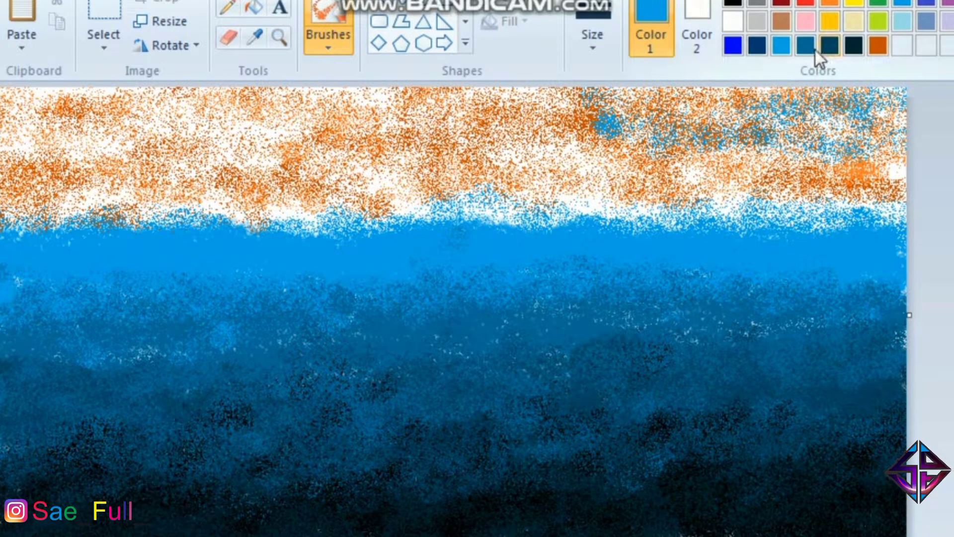
left_click(902, 21)
mouse_move(712, 109)
left_mouse_down()
mouse_move(594, 119)
mouse_move(630, 95)
mouse_move(432, 123)
mouse_move(578, 95)
mouse_move(408, 106)
mouse_move(306, 126)
mouse_move(427, 97)
mouse_move(414, 85)
mouse_move(75, 74)
mouse_move(176, 122)
mouse_move(49, 147)
mouse_move(177, 183)
mouse_move(49, 220)
mouse_move(135, 205)
left_mouse_up()
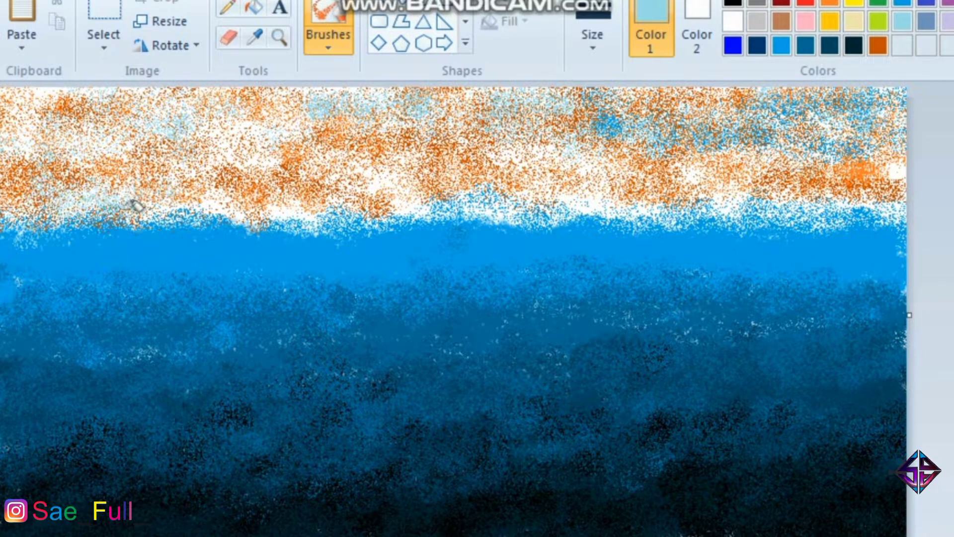
mouse_move(800, 217)
left_mouse_down()
mouse_move(385, 192)
mouse_move(161, 237)
mouse_move(235, 285)
left_mouse_up()
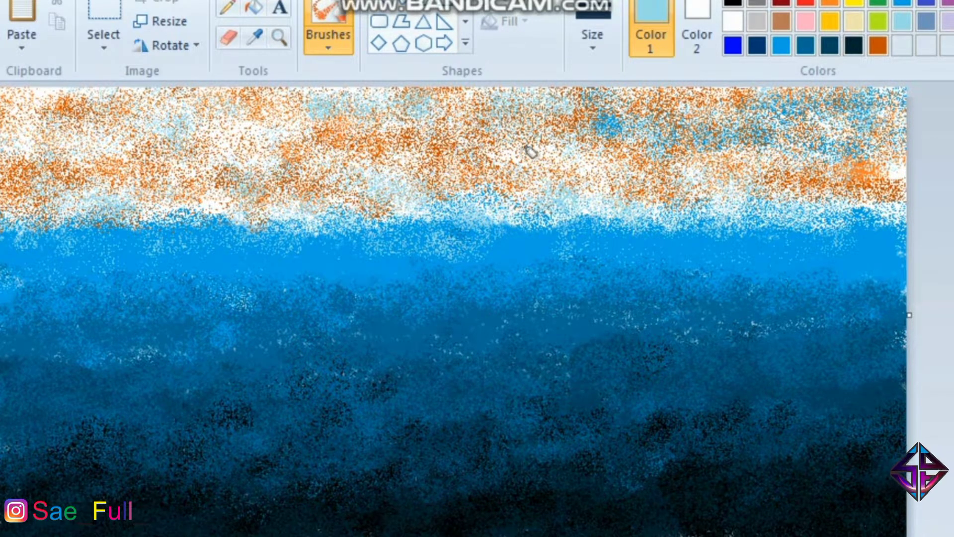
mouse_move(600, 291)
left_mouse_down()
mouse_move(383, 243)
mouse_move(101, 246)
left_mouse_up()
mouse_move(508, 307)
left_mouse_down()
mouse_move(779, 271)
mouse_move(627, 248)
left_mouse_up()
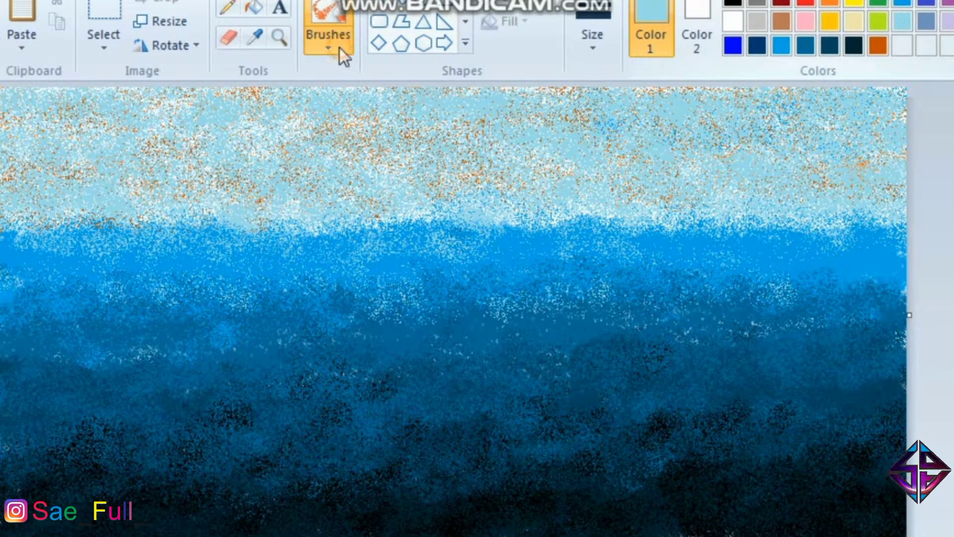
Paint a wavy pale turquoise line along the horizon with the regular brush at the third line thickness.
left_click(339, 48)
left_click(328, 79)
left_click(598, 43)
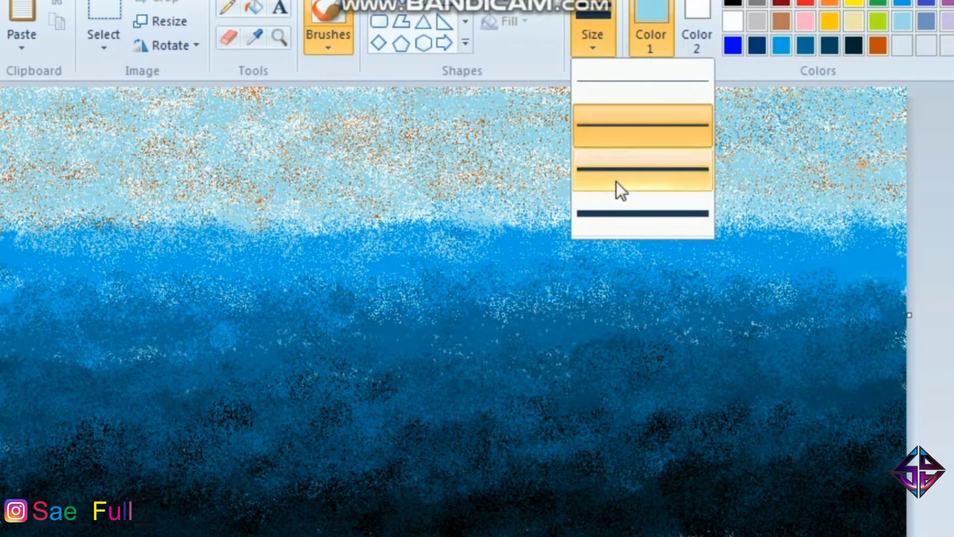
left_click(616, 181)
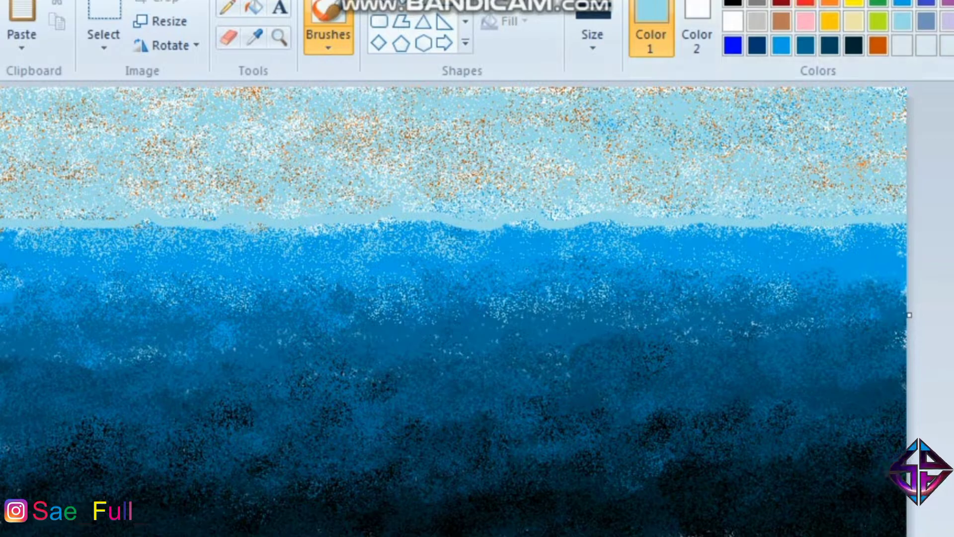
Airbrush bright blue over the horizon line to soften it, and spray near-black blue over the dark lower water.
left_click(335, 49)
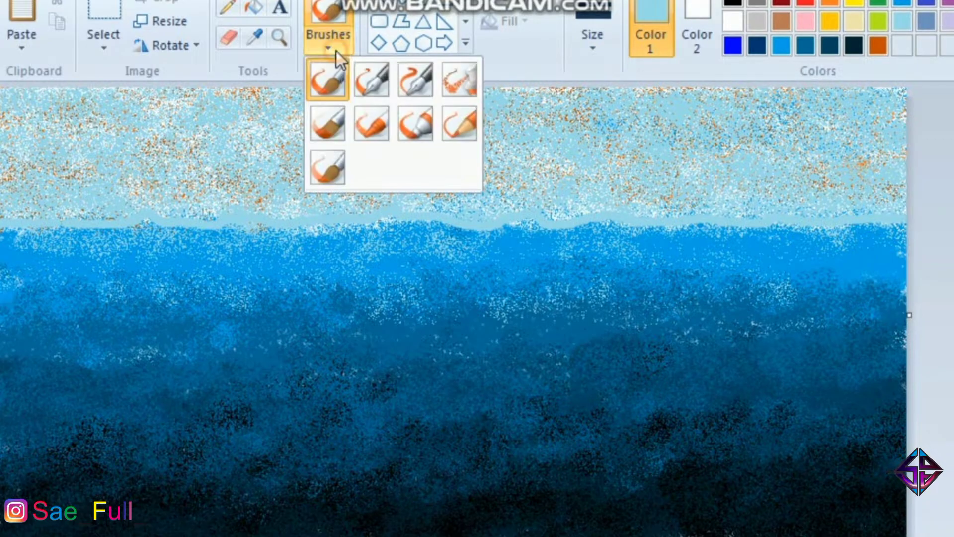
left_click(455, 92)
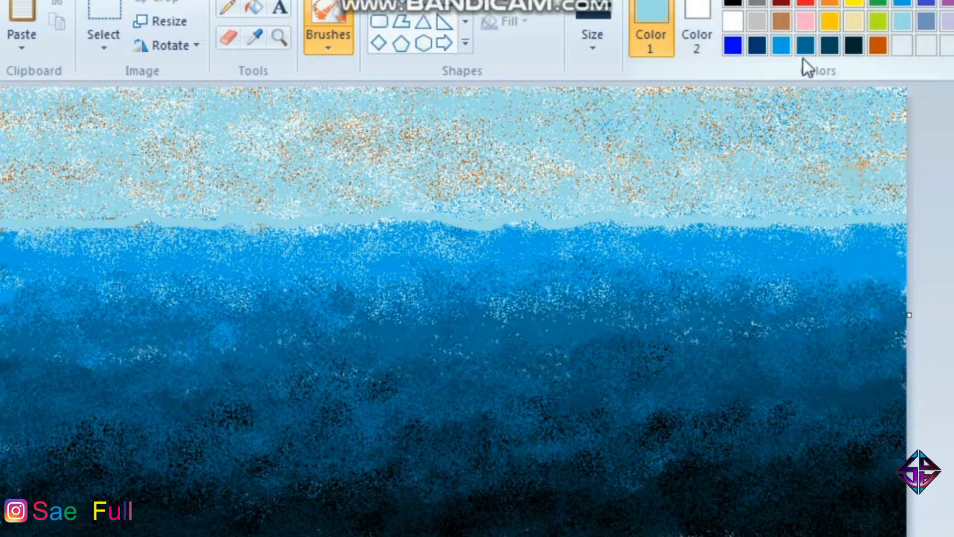
left_click(781, 46)
mouse_move(845, 234)
left_mouse_down()
mouse_move(893, 218)
mouse_move(777, 222)
mouse_move(721, 210)
mouse_move(387, 218)
left_mouse_up()
mouse_move(281, 218)
left_mouse_down()
mouse_move(143, 210)
mouse_move(4, 230)
left_mouse_up()
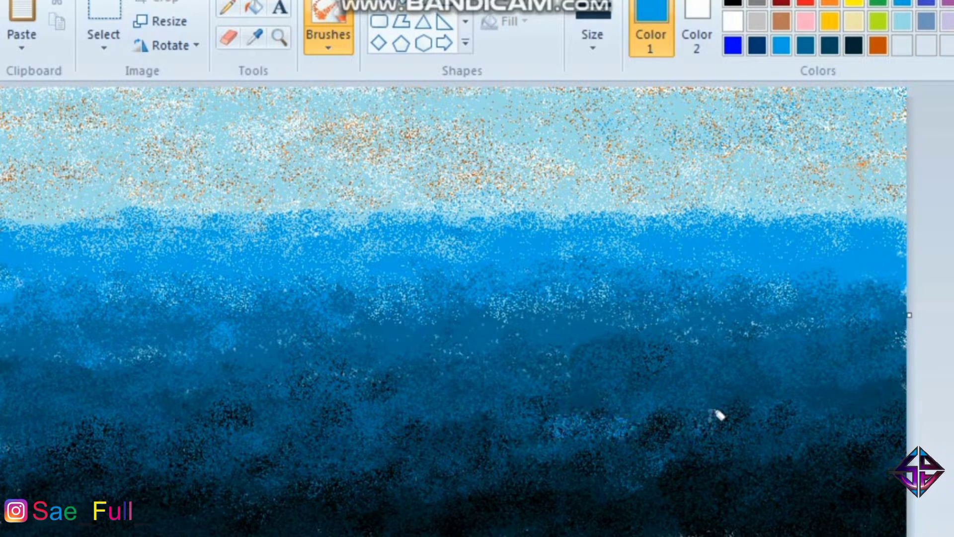
left_click(853, 46)
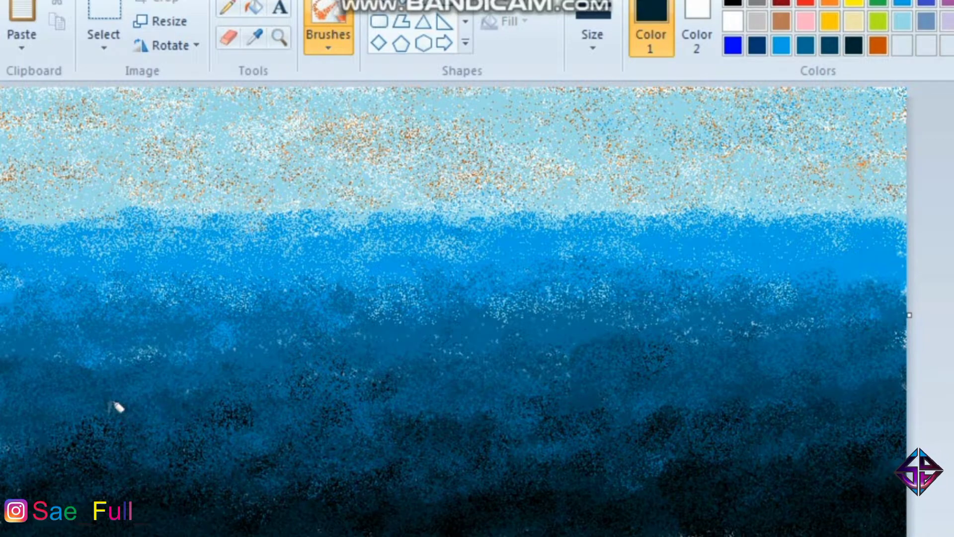
Paint an uneven black seabed outline across the bottom of the picture with the regular brush at the thinnest line thickness.
left_click(333, 45)
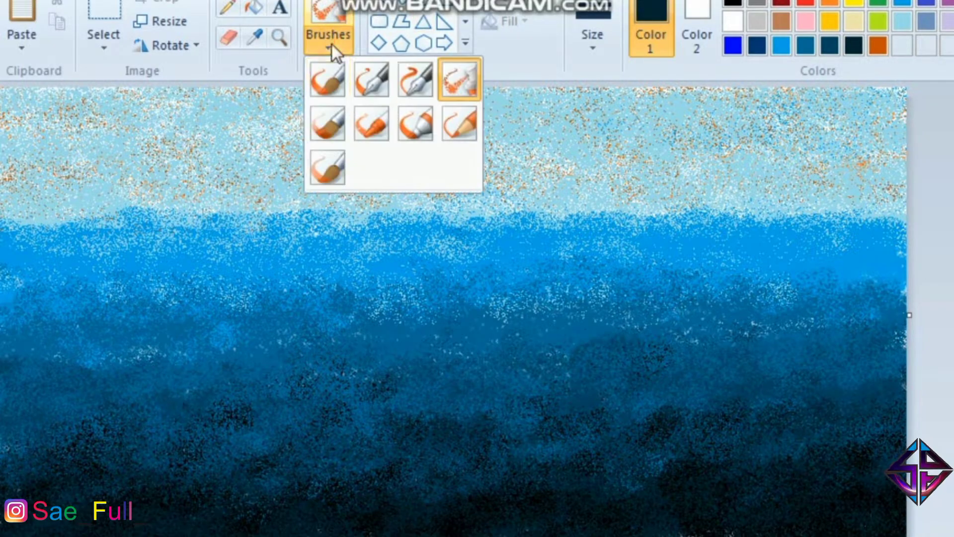
left_click(335, 88)
left_click(593, 36)
left_click(610, 69)
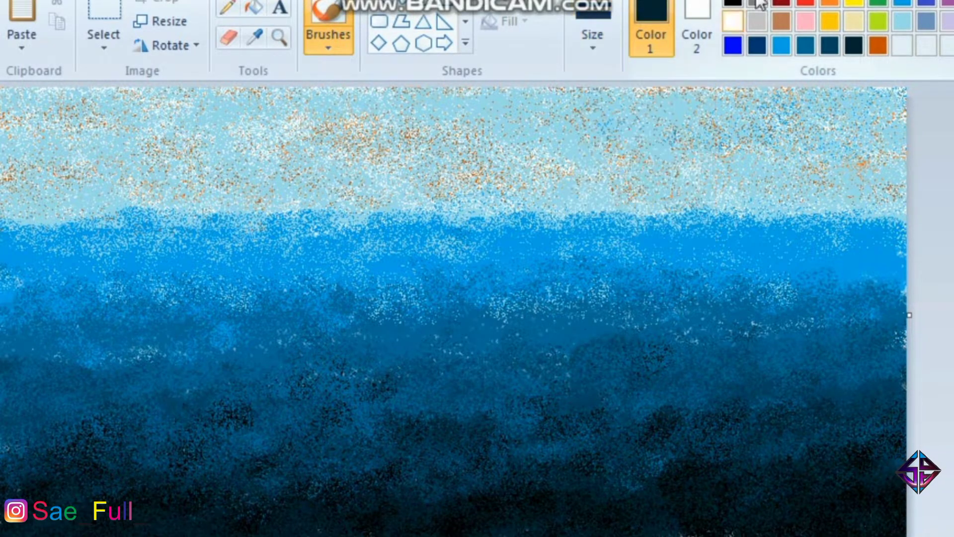
left_click(733, 4)
mouse_move(3, 422)
left_mouse_down()
mouse_move(21, 446)
mouse_move(83, 463)
mouse_move(150, 504)
mouse_move(232, 526)
mouse_move(290, 507)
mouse_move(378, 534)
mouse_move(445, 519)
mouse_move(546, 533)
mouse_move(568, 524)
mouse_move(584, 499)
left_mouse_up()
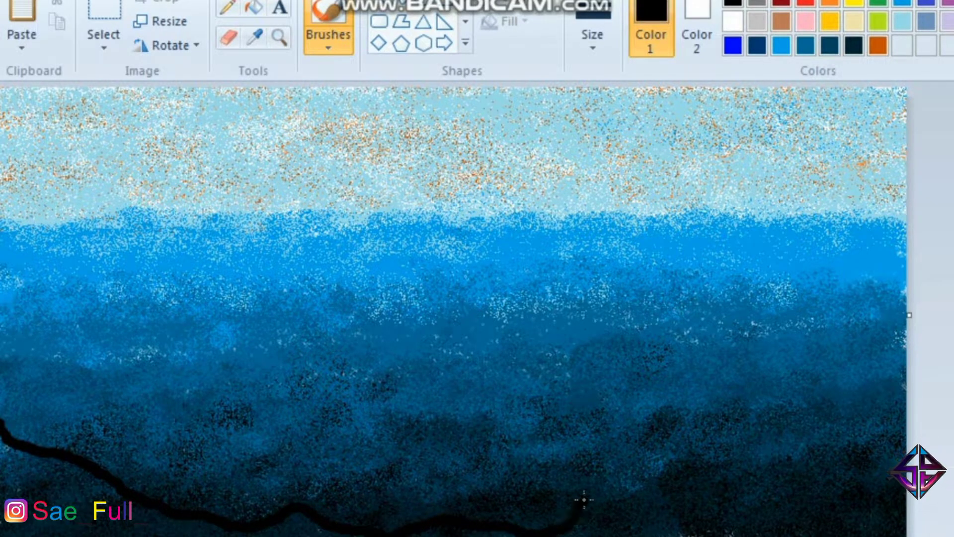
mouse_move(632, 517)
left_mouse_down()
mouse_move(664, 510)
mouse_move(696, 527)
mouse_move(780, 526)
mouse_move(819, 511)
left_mouse_up()
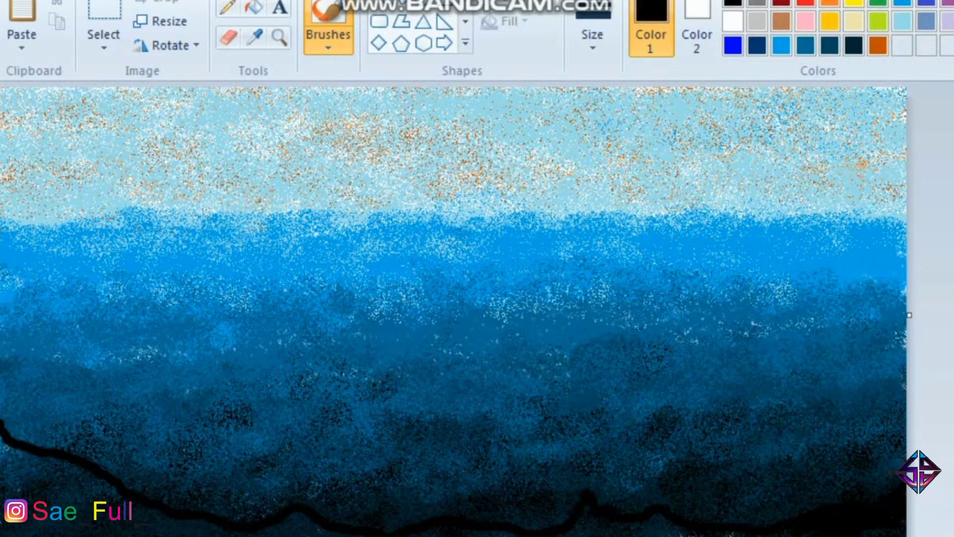
Fill the area beneath the seabed outline with solid black, including the taller rock slope on the left.
left_click_drag(727, 530, 427, 532)
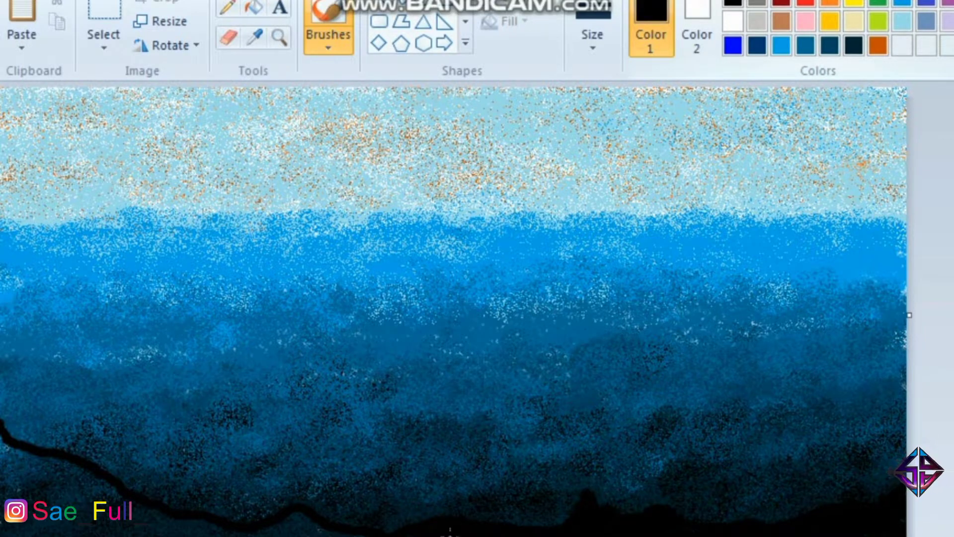
mouse_move(300, 518)
left_mouse_down()
mouse_move(260, 533)
mouse_move(181, 528)
mouse_move(47, 460)
mouse_move(30, 476)
mouse_move(5, 472)
left_mouse_up()
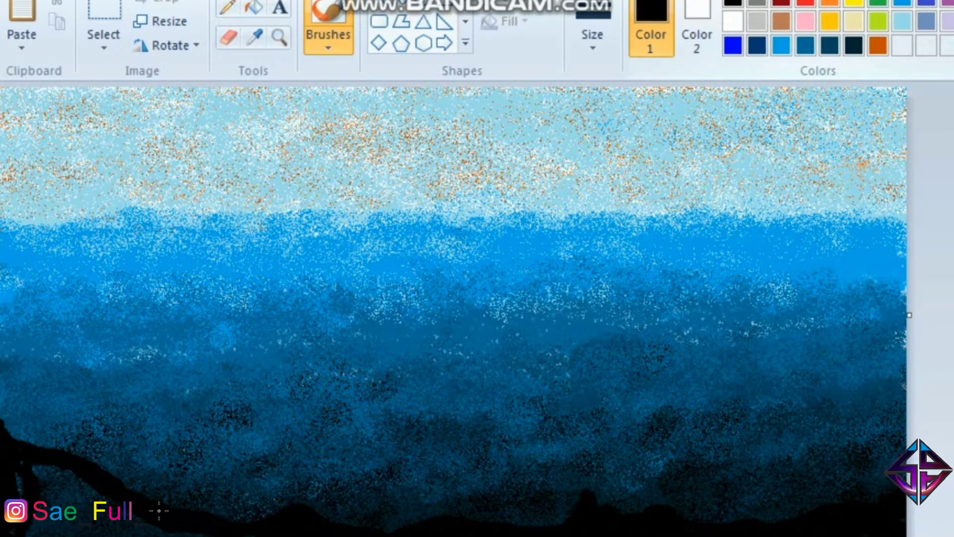
mouse_move(60, 532)
left_mouse_down()
mouse_move(149, 527)
mouse_move(55, 443)
mouse_move(20, 480)
mouse_move(12, 531)
left_mouse_up()
mouse_move(103, 535)
left_mouse_down()
mouse_move(120, 532)
mouse_move(64, 495)
left_mouse_up()
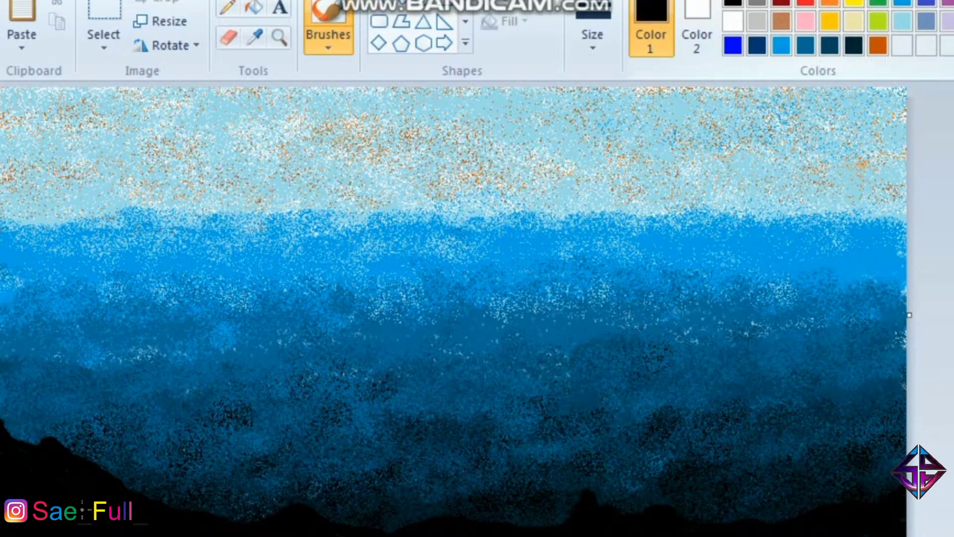
Set the brush to the second line thickness, try a custom dark grey crack line on the left rock slope, and undo it.
left_click(953, 35)
left_click_drag(759, 319, 756, 291)
left_click(319, 419)
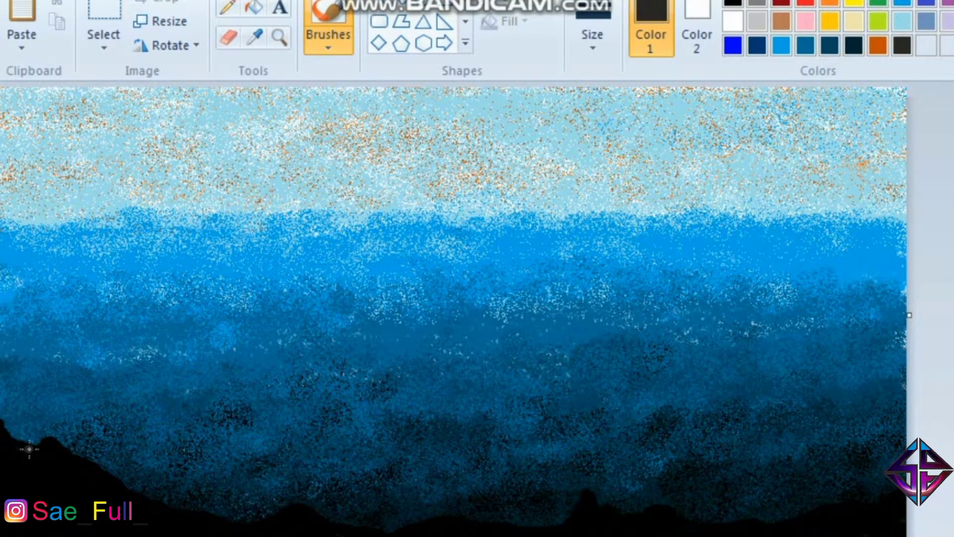
left_click(592, 35)
left_click(607, 119)
left_click_drag(31, 445, 56, 482)
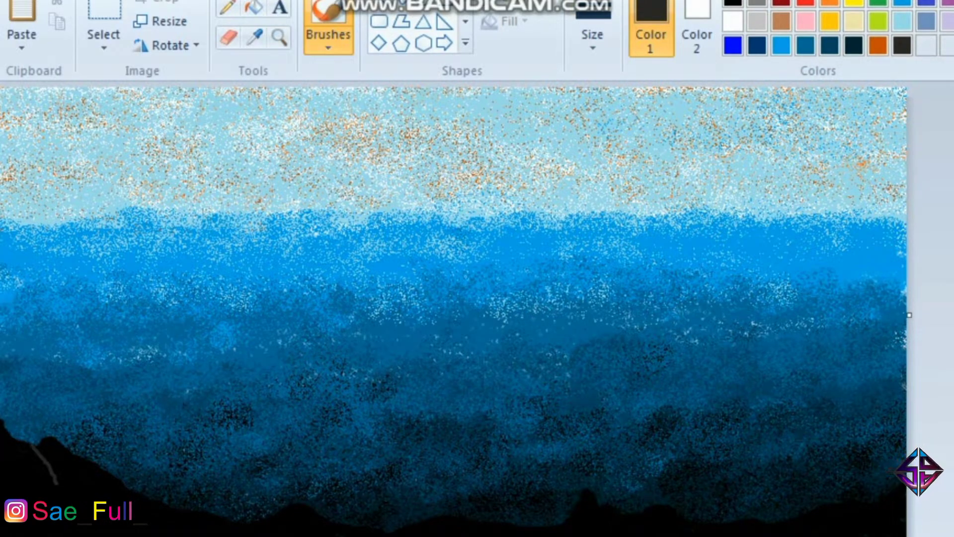
key("ctrl+z")
Mix a darker custom grey and paint thin crack lines down the left slope and across the rest of the seabed.
left_click(953, 29)
left_click_drag(756, 286, 756, 307)
left_click(323, 418)
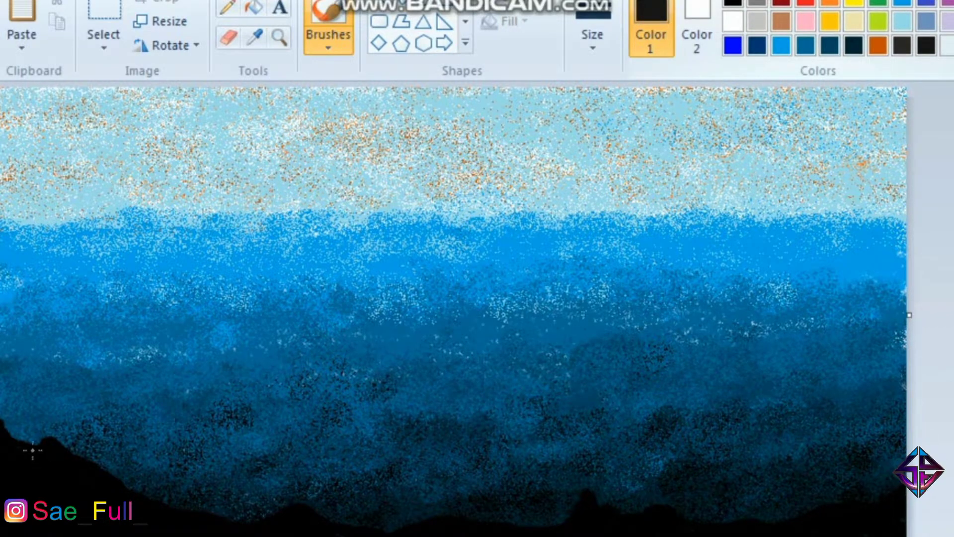
mouse_move(75, 497)
left_mouse_down()
mouse_move(97, 516)
mouse_move(65, 494)
mouse_move(67, 525)
left_mouse_up()
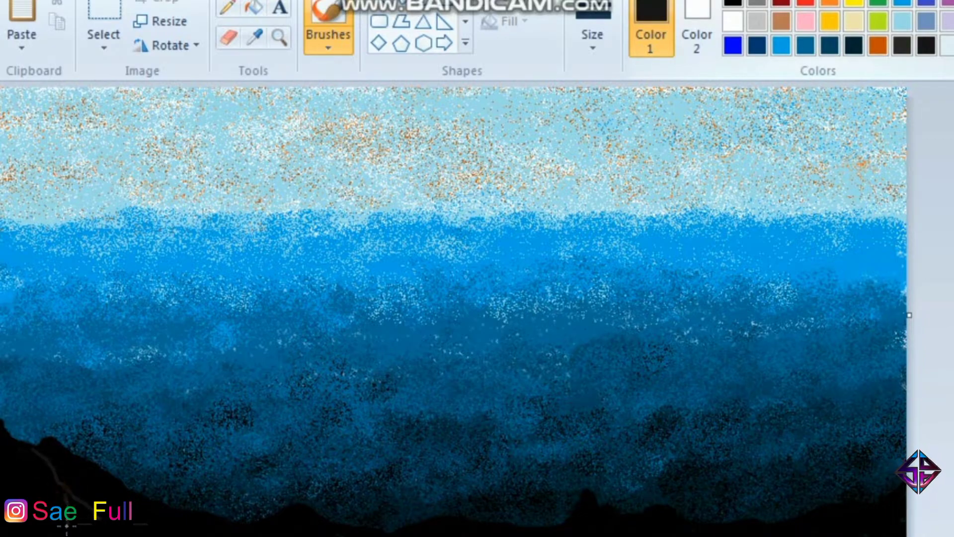
left_click_drag(146, 513, 207, 534)
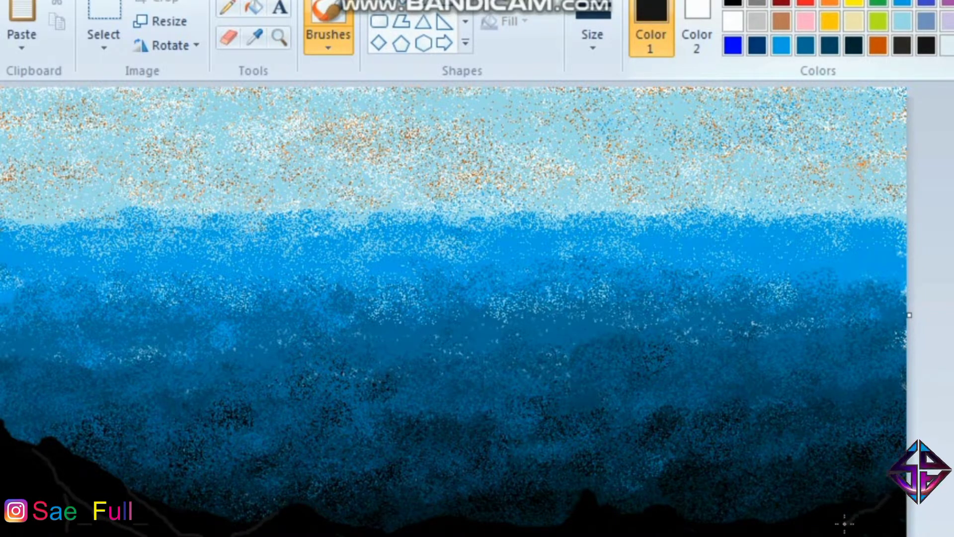
left_click_drag(849, 518, 811, 531)
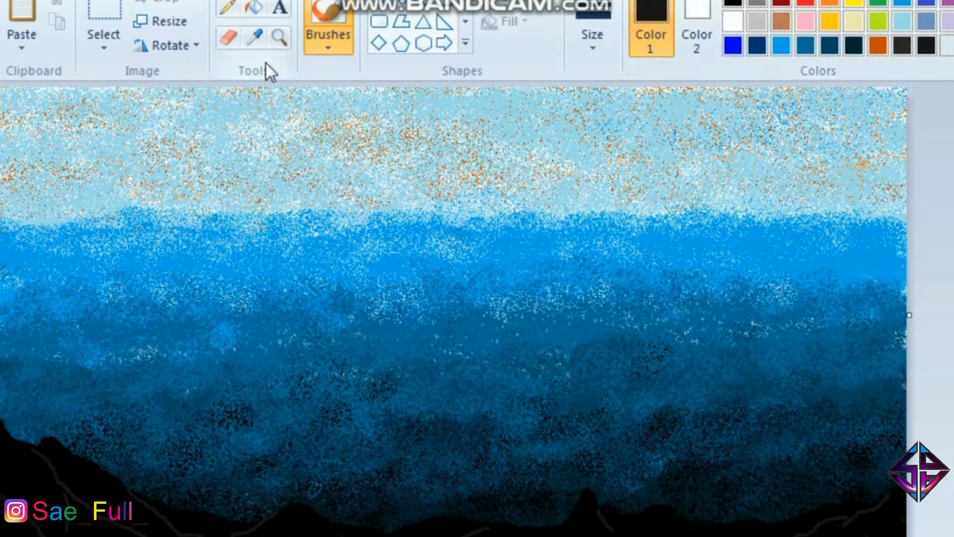
Airbrush the dark custom grey softly around the seabed crack lines at the third brush thickness.
left_click(330, 41)
left_click(466, 84)
left_click(610, 17)
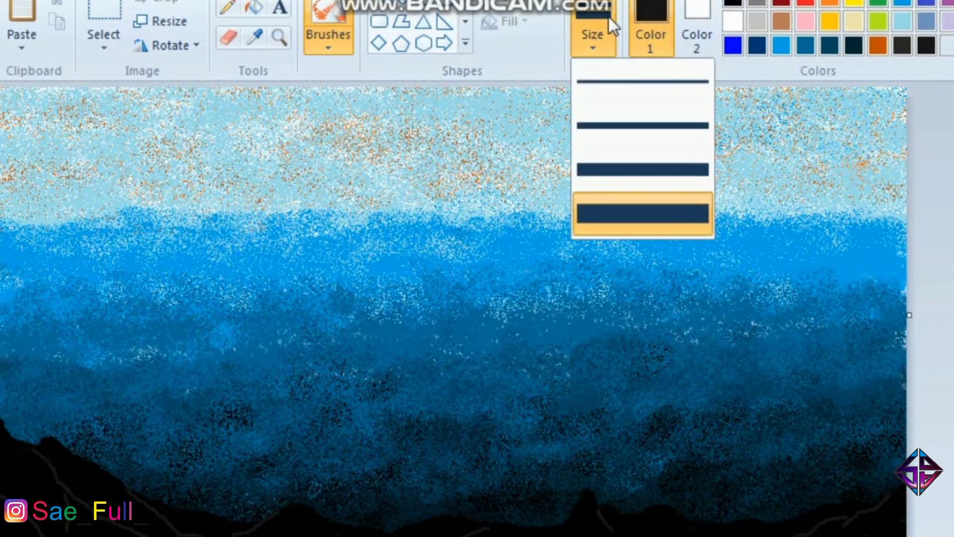
left_click(618, 166)
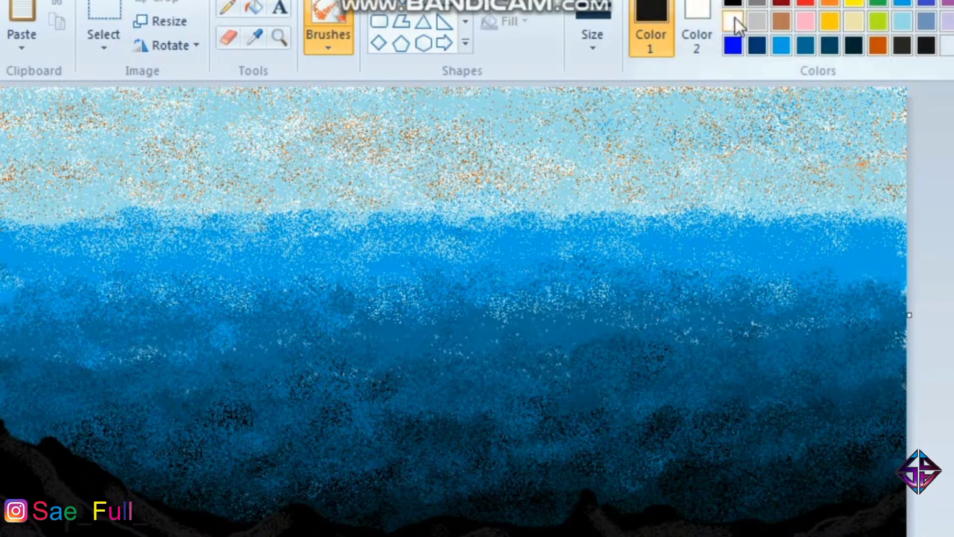
Outline a ship's bow, deck and stern above the horizon on the right in dark grey, using the first calligraphy brush at the thickest setting.
left_click(332, 46)
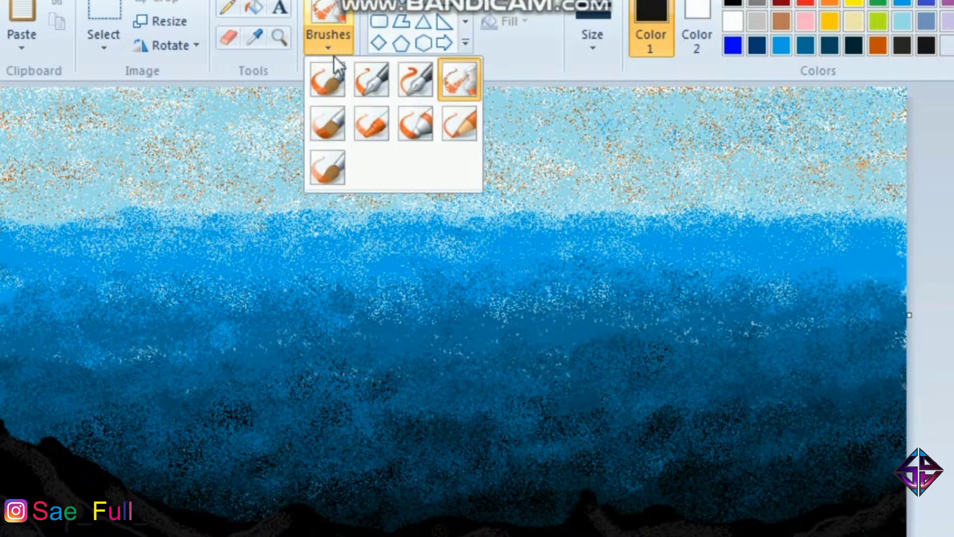
left_click(374, 85)
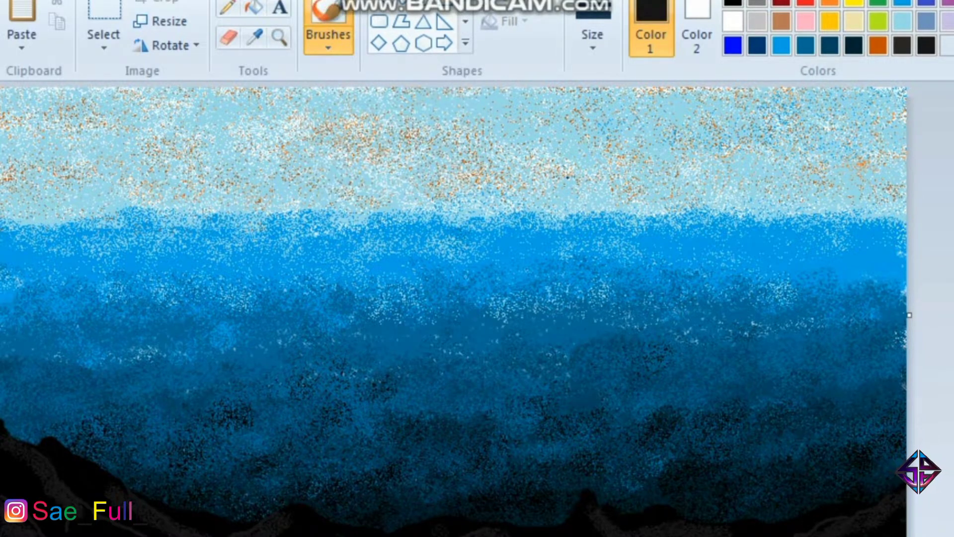
left_click(597, 39)
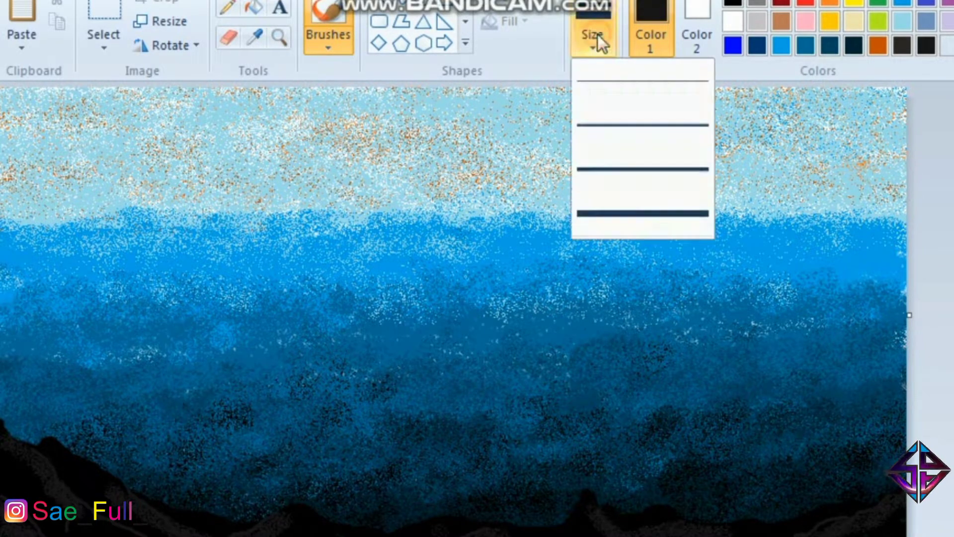
left_click(622, 210)
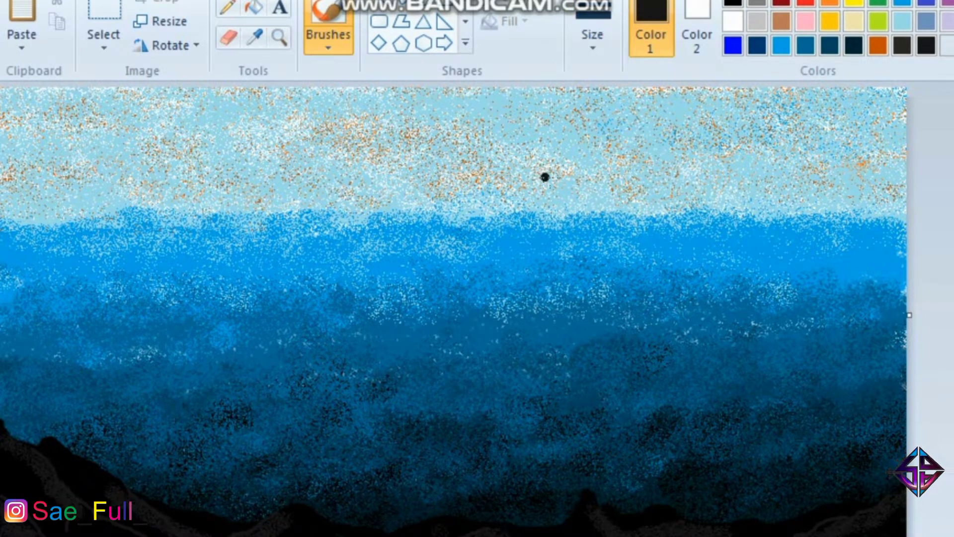
left_click_drag(481, 153, 554, 219)
key("ctrl+z")
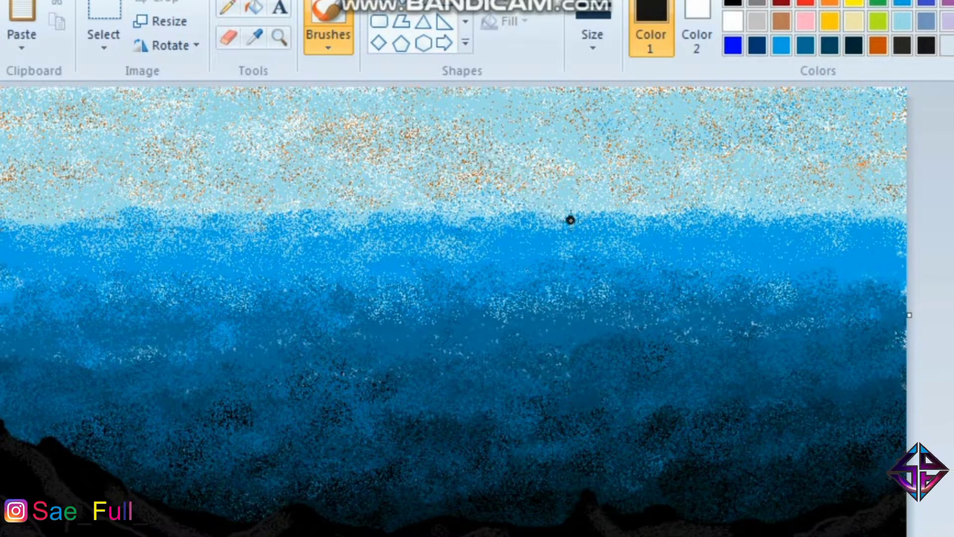
left_click_drag(542, 180, 576, 217)
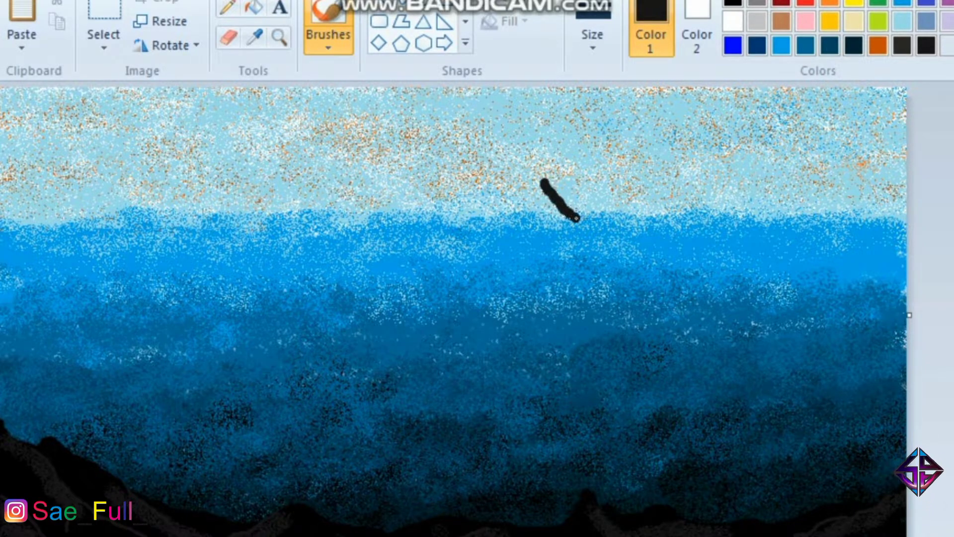
mouse_move(544, 179)
left_mouse_down()
mouse_move(620, 191)
mouse_move(798, 177)
mouse_move(777, 214)
left_mouse_up()
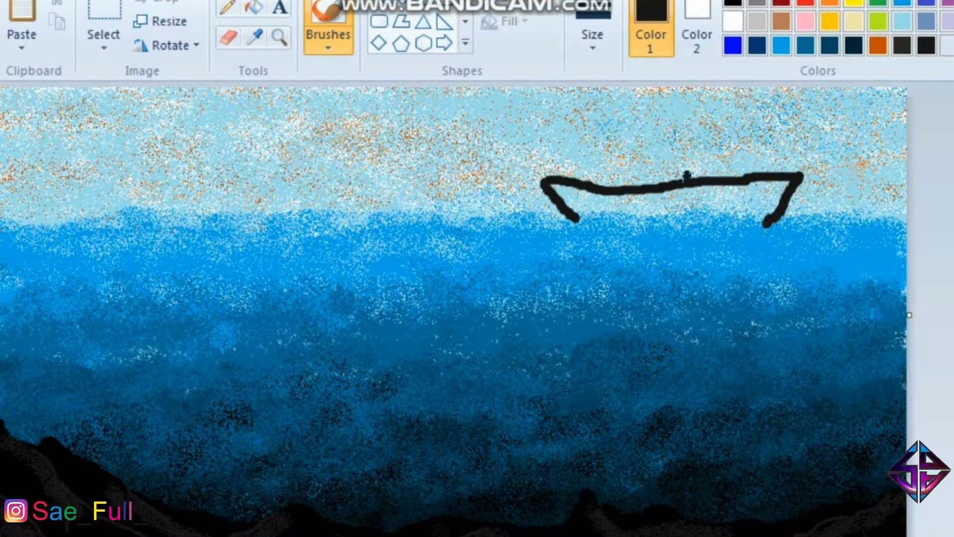
Paint the ship's solid cabin block with two funnels, thicken the deck, and add a small post at the right end.
left_click_drag(651, 154, 650, 185)
mouse_move(744, 153)
left_mouse_down()
mouse_move(745, 178)
mouse_move(743, 153)
mouse_move(651, 154)
mouse_move(694, 163)
mouse_move(658, 167)
mouse_move(655, 177)
mouse_move(669, 180)
mouse_move(743, 169)
mouse_move(663, 171)
left_mouse_up()
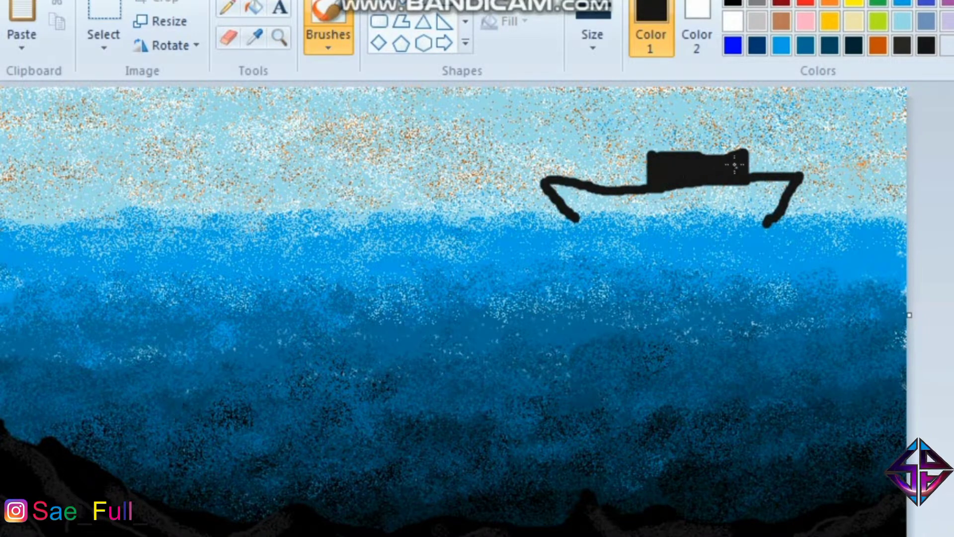
mouse_move(673, 131)
left_mouse_down()
mouse_move(674, 149)
mouse_move(662, 156)
left_mouse_up()
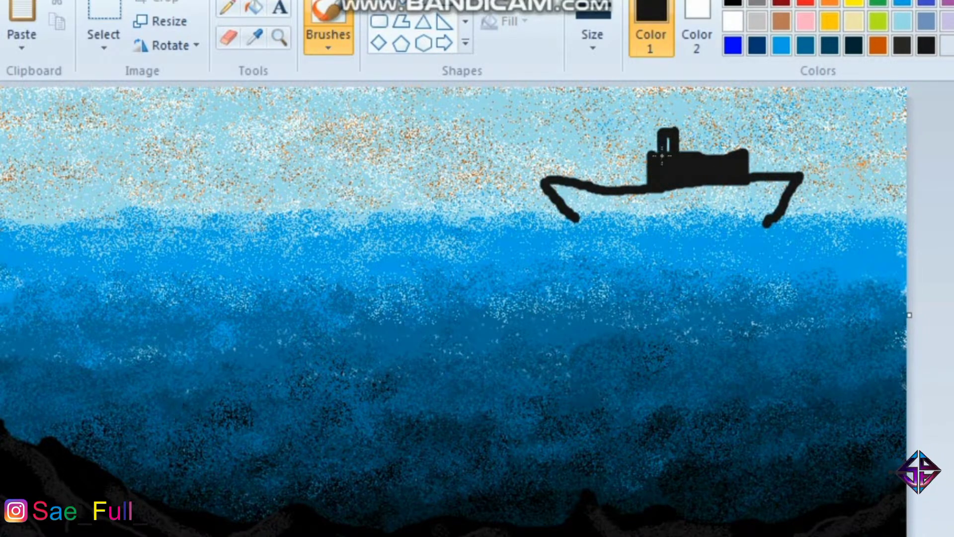
left_click_drag(721, 155, 719, 156)
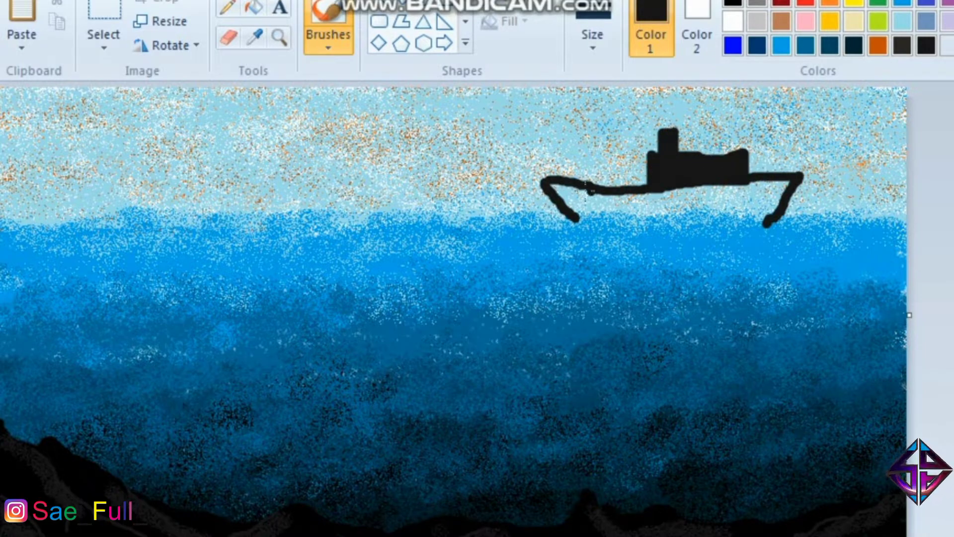
mouse_move(583, 178)
left_mouse_down()
mouse_move(646, 177)
mouse_move(596, 183)
left_mouse_up()
left_click_drag(737, 149, 728, 152)
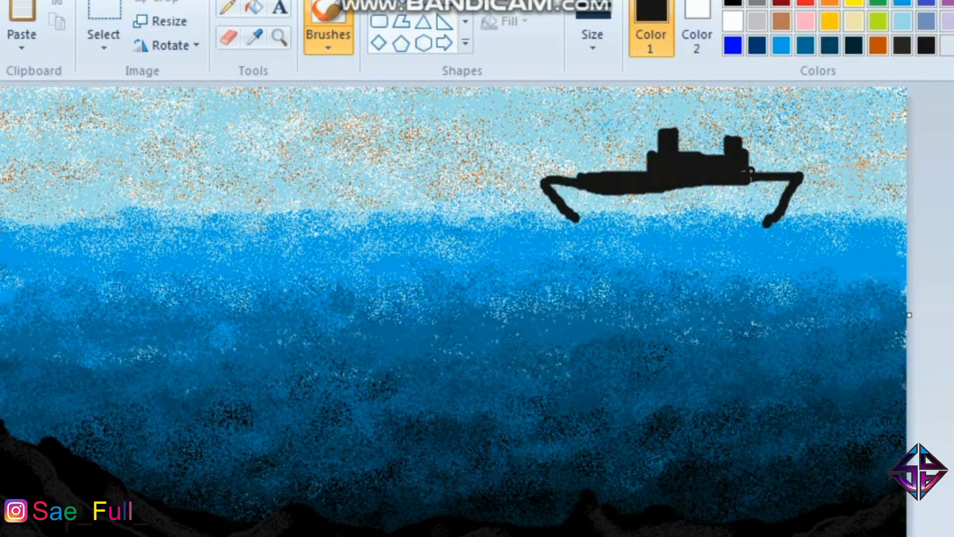
left_click_drag(789, 159, 790, 173)
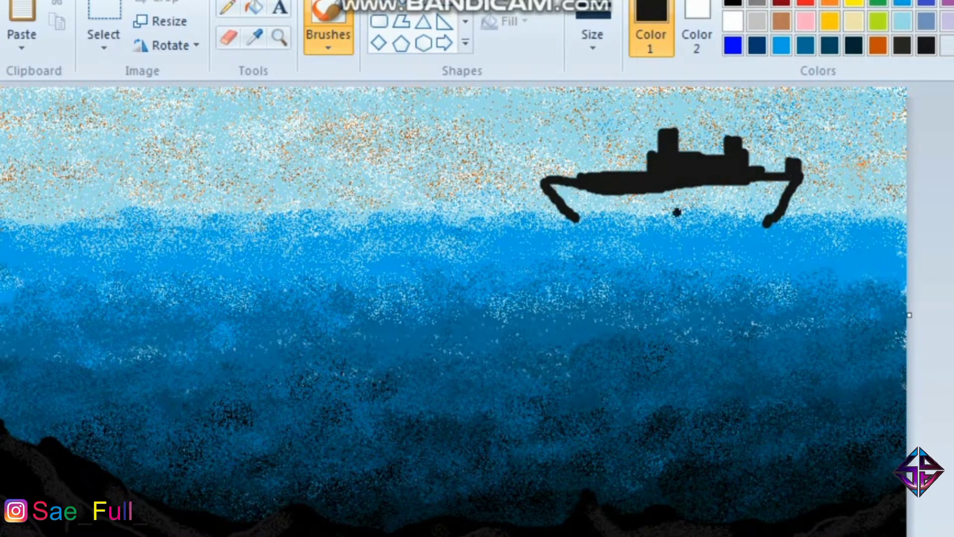
Fill the ship's hull with solid dark grey down to the waterline.
mouse_move(569, 192)
left_mouse_down()
mouse_move(551, 183)
mouse_move(585, 190)
mouse_move(564, 191)
mouse_move(576, 194)
mouse_move(567, 200)
mouse_move(594, 202)
mouse_move(607, 195)
mouse_move(598, 191)
mouse_move(695, 192)
mouse_move(639, 190)
mouse_move(654, 195)
mouse_move(644, 199)
mouse_move(786, 184)
mouse_move(768, 184)
mouse_move(780, 180)
mouse_move(779, 195)
mouse_move(706, 196)
mouse_move(774, 200)
mouse_move(719, 203)
left_mouse_up()
left_click_drag(641, 204, 573, 211)
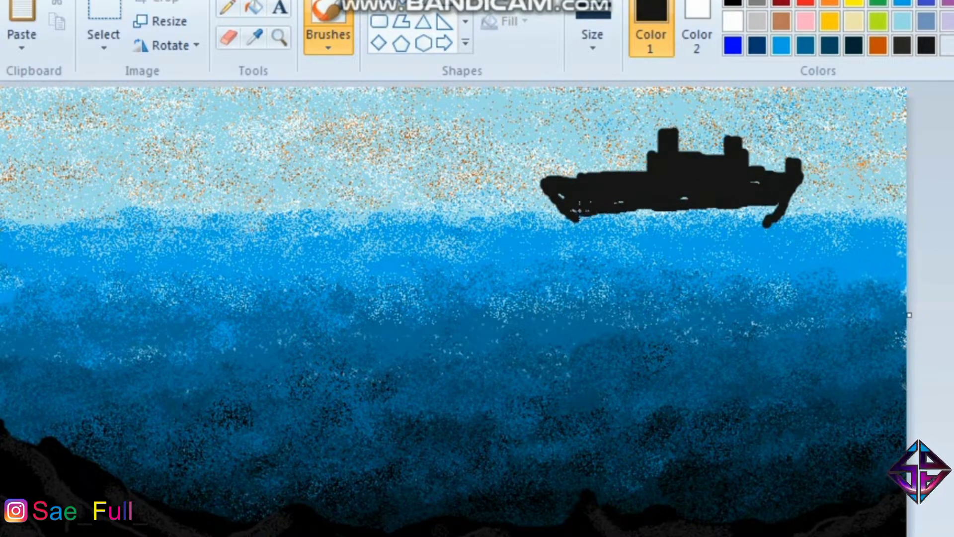
mouse_move(643, 210)
left_mouse_down()
mouse_move(758, 185)
mouse_move(781, 202)
mouse_move(624, 216)
left_mouse_up()
left_click_drag(561, 194, 685, 207)
left_click_drag(760, 214, 711, 214)
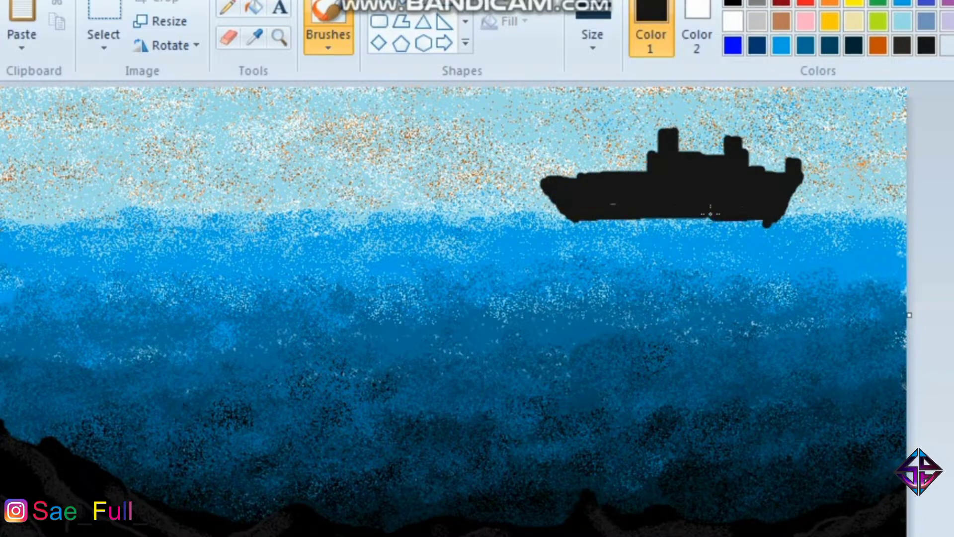
Airbrush medium blue and bright blue along the bottom of the hull at the second brush thickness to blend the ship into the water.
left_click(332, 40)
left_click(459, 79)
left_click(814, 41)
mouse_move(773, 213)
left_mouse_down()
mouse_move(654, 209)
mouse_move(638, 225)
mouse_move(616, 221)
left_mouse_up()
left_click(592, 38)
left_click(601, 104)
mouse_move(674, 212)
left_mouse_down()
mouse_move(561, 223)
mouse_move(711, 222)
mouse_move(562, 207)
mouse_move(814, 214)
mouse_move(703, 227)
mouse_move(793, 218)
mouse_move(774, 207)
mouse_move(816, 206)
mouse_move(646, 224)
mouse_move(539, 216)
mouse_move(677, 229)
mouse_move(733, 224)
mouse_move(674, 217)
mouse_move(833, 205)
mouse_move(768, 243)
mouse_move(616, 250)
left_mouse_up()
left_click(781, 46)
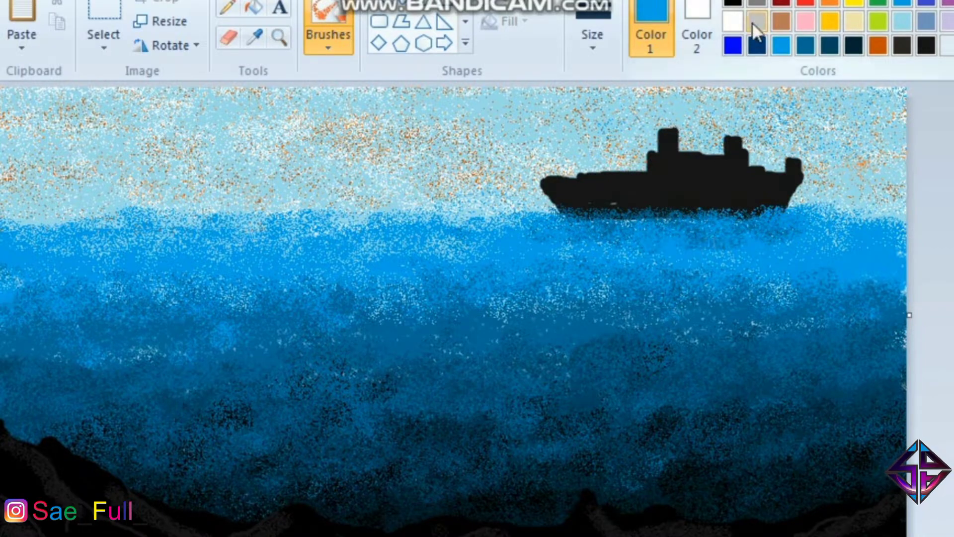
Spray a speckled black shadow on the water beneath and around the ship's hull.
left_click(733, 3)
mouse_move(789, 213)
left_mouse_down()
mouse_move(834, 214)
mouse_move(752, 229)
mouse_move(747, 209)
mouse_move(741, 228)
mouse_move(705, 236)
mouse_move(691, 220)
mouse_move(621, 204)
mouse_move(653, 235)
mouse_move(573, 236)
mouse_move(669, 238)
mouse_move(563, 216)
mouse_move(588, 226)
mouse_move(508, 220)
mouse_move(653, 225)
mouse_move(671, 241)
mouse_move(838, 219)
mouse_move(701, 215)
mouse_move(689, 228)
mouse_move(745, 210)
mouse_move(708, 219)
mouse_move(702, 202)
mouse_move(649, 207)
left_mouse_up()
mouse_move(531, 220)
left_mouse_down()
mouse_move(724, 248)
mouse_move(874, 222)
left_mouse_up()
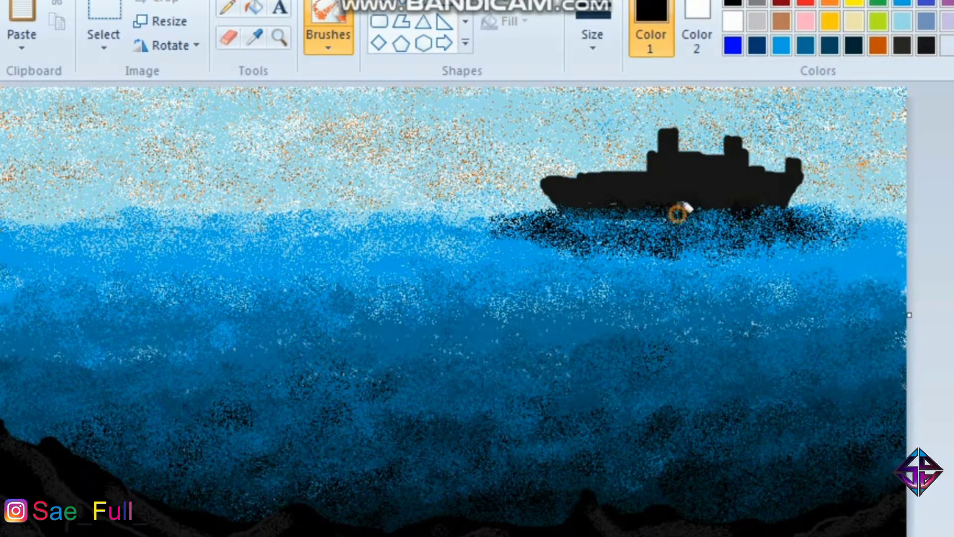
Mix a custom dark grey with RGB 37, 37, 37 and spray a smoke cloud in the sky beyond the ship's right end.
left_click(757, 3)
left_click(953, 30)
left_click_drag(762, 222, 752, 292)
left_click(318, 418)
mouse_move(790, 157)
left_mouse_down()
mouse_move(814, 126)
mouse_move(807, 119)
mouse_move(835, 111)
mouse_move(834, 147)
mouse_move(825, 140)
mouse_move(855, 125)
mouse_move(856, 105)
mouse_move(820, 98)
mouse_move(871, 127)
left_mouse_up()
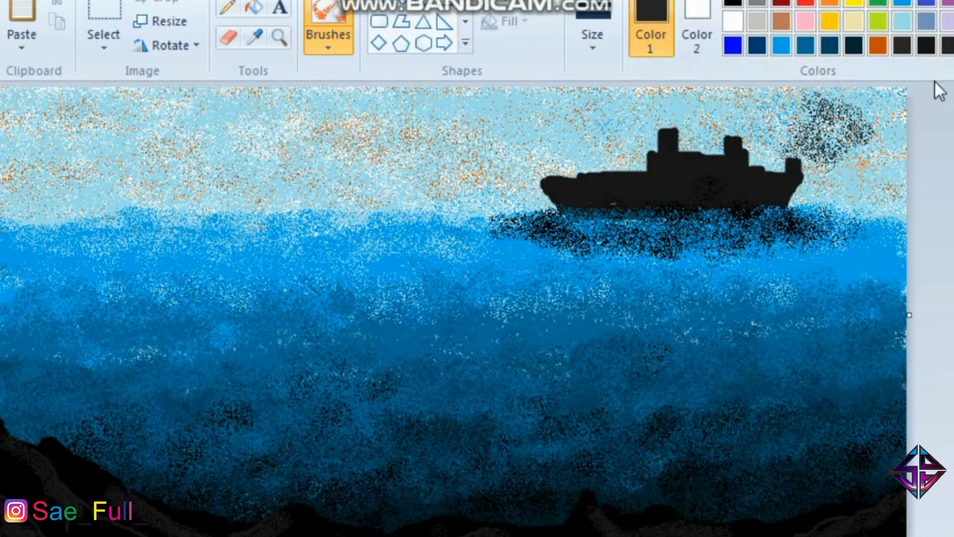
Mix a custom very dark green and spray it along the upper edge of the seabed.
left_click(953, 30)
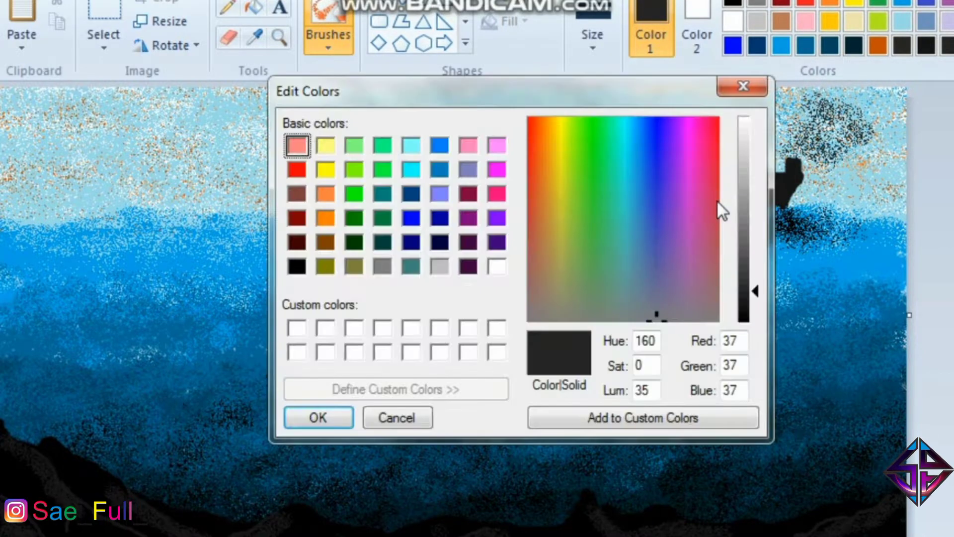
left_click(383, 217)
left_click(355, 242)
left_click(355, 215)
left_click(384, 241)
left_click(352, 240)
left_click_drag(757, 288, 757, 311)
left_click(374, 419)
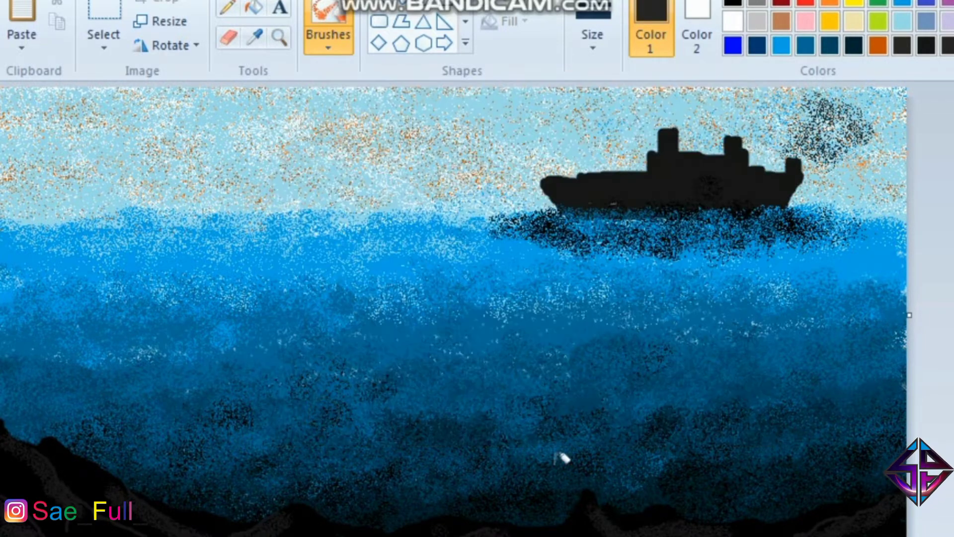
mouse_move(867, 469)
left_mouse_down()
mouse_move(848, 468)
mouse_move(828, 510)
mouse_move(813, 515)
mouse_move(807, 504)
mouse_move(650, 508)
mouse_move(591, 486)
mouse_move(557, 515)
mouse_move(349, 513)
mouse_move(268, 497)
mouse_move(212, 508)
mouse_move(82, 449)
mouse_move(34, 439)
left_mouse_up()
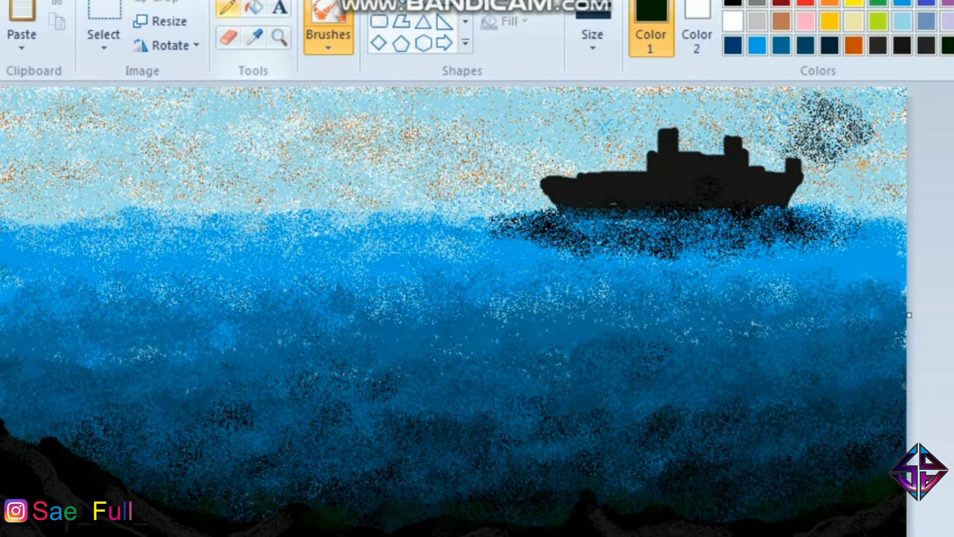
Spray bright blue at the second brush thickness along the waterline to even out the horizon beside the ship.
left_click(759, 44)
left_click(784, 45)
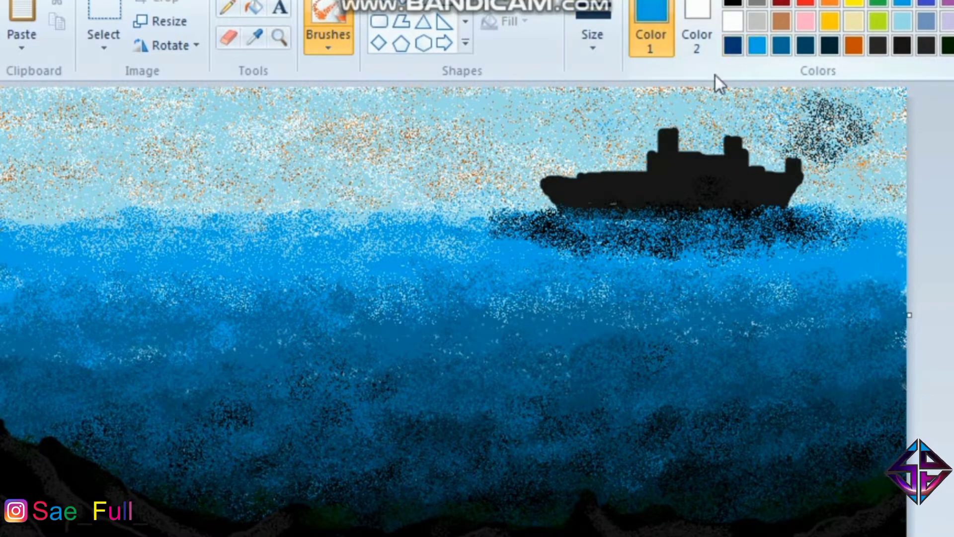
left_click(592, 36)
left_click(616, 128)
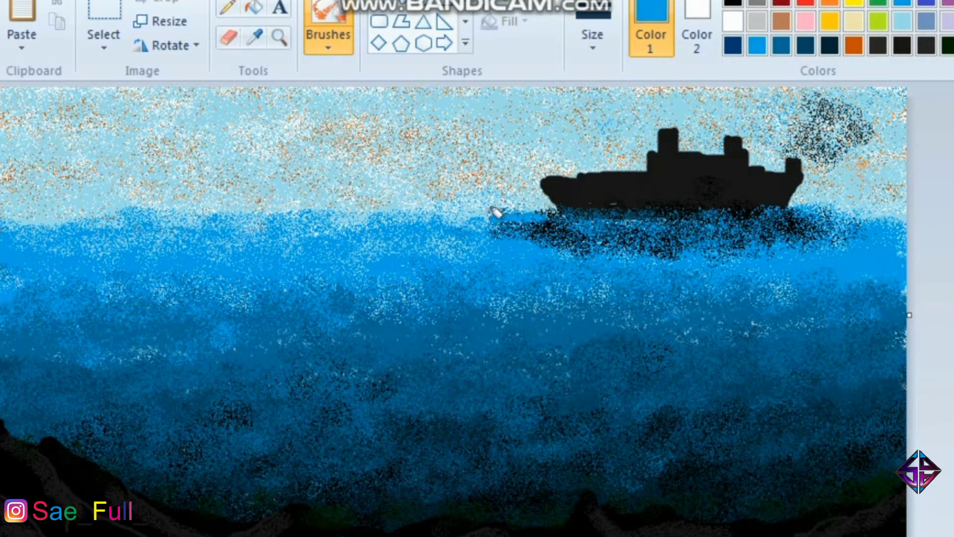
mouse_move(470, 208)
left_mouse_down()
mouse_move(174, 209)
mouse_move(4, 229)
left_mouse_up()
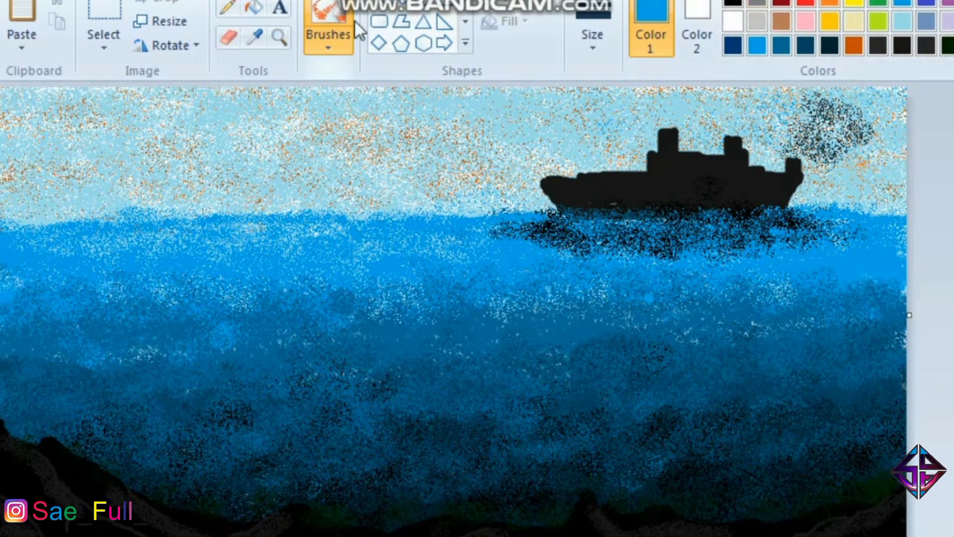
Outline a shark's body with an open mouth in mid-water, using the plain brush in black at the third thickness.
left_click(605, 32)
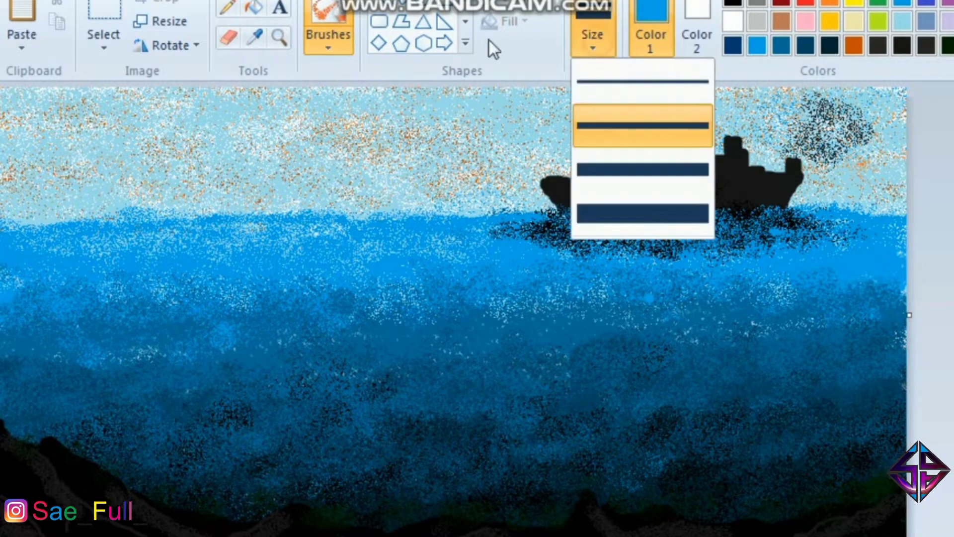
left_click(332, 45)
left_click(332, 45)
left_click(330, 85)
left_click(604, 40)
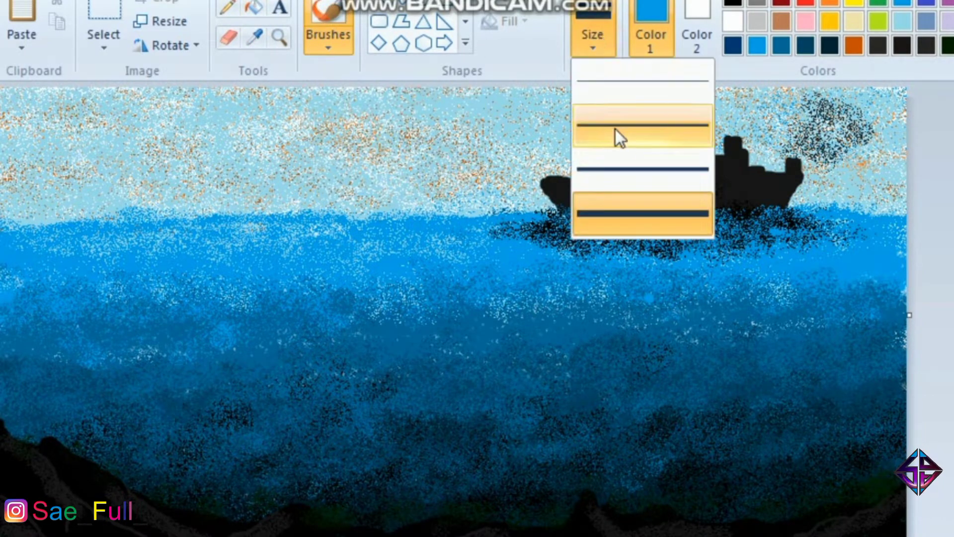
left_click(620, 166)
left_click(734, 3)
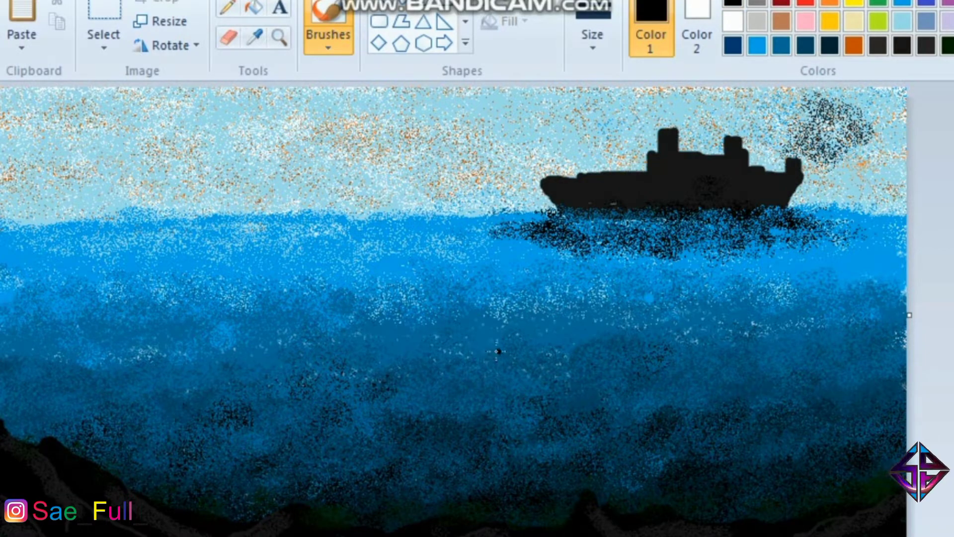
mouse_move(521, 343)
left_mouse_down()
mouse_move(423, 328)
mouse_move(325, 352)
left_mouse_up()
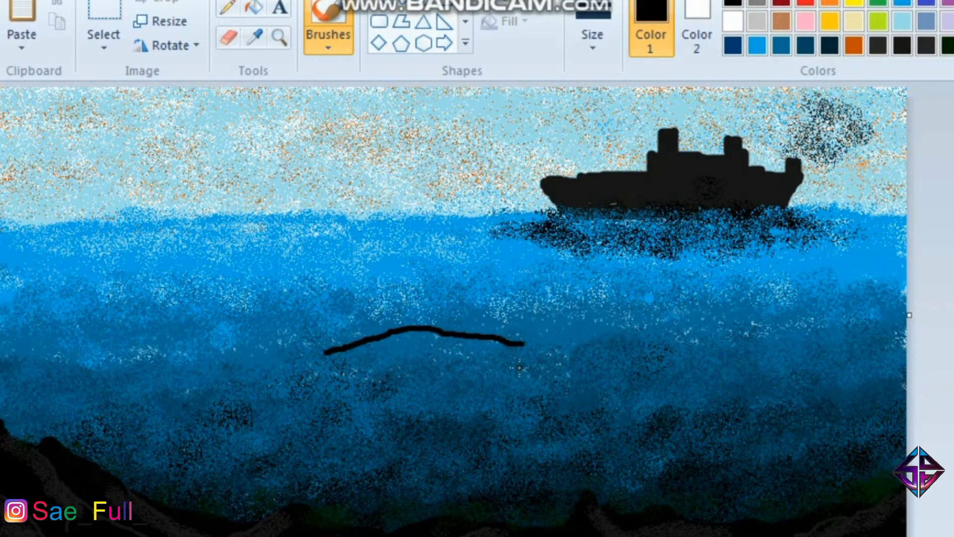
mouse_move(526, 344)
left_mouse_down()
mouse_move(496, 370)
mouse_move(460, 364)
mouse_move(486, 382)
mouse_move(455, 391)
left_mouse_up()
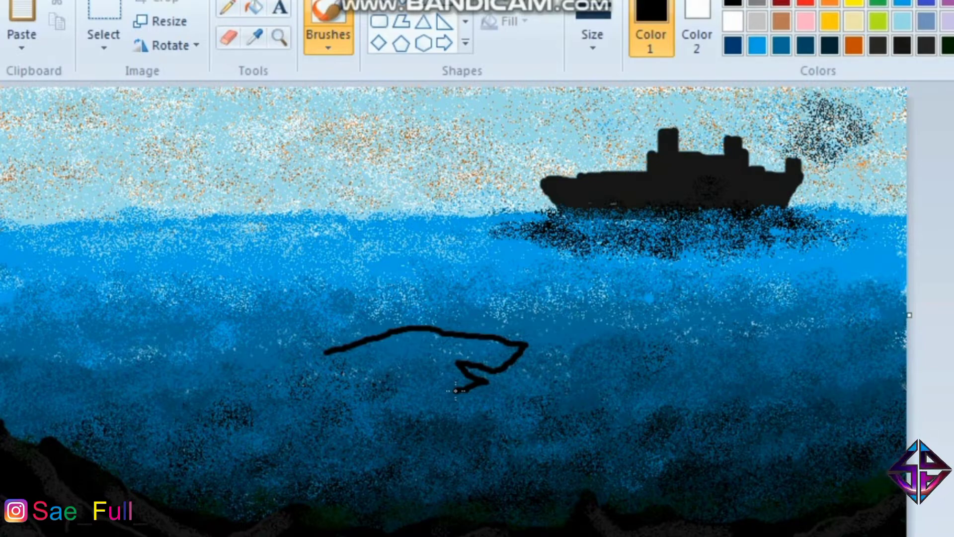
mouse_move(448, 393)
left_mouse_down()
mouse_move(404, 393)
mouse_move(332, 368)
left_mouse_up()
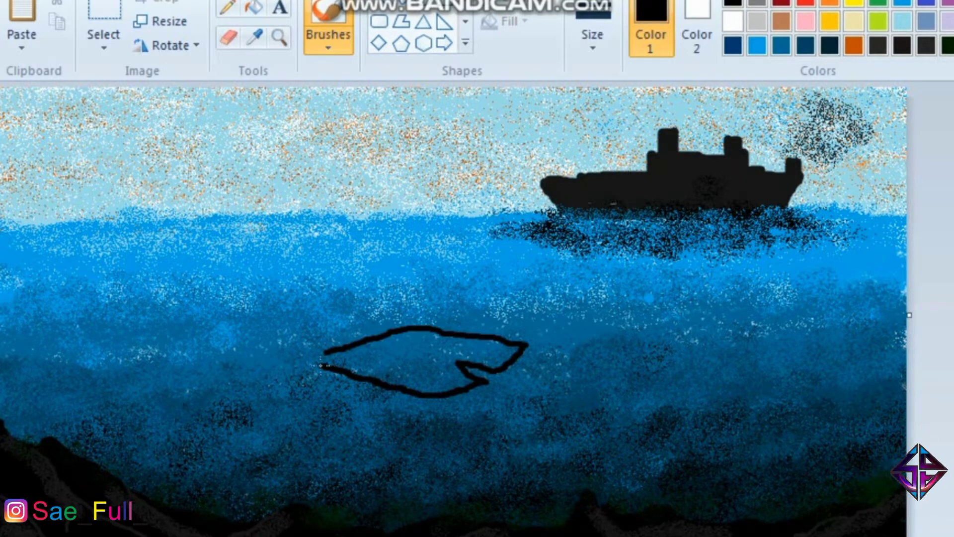
Add a forked tail, small fins on the belly and a tall dorsal fin to the shark outline.
mouse_move(319, 352)
left_mouse_down()
mouse_move(257, 310)
mouse_move(300, 369)
mouse_move(254, 395)
mouse_move(287, 393)
mouse_move(314, 374)
left_mouse_up()
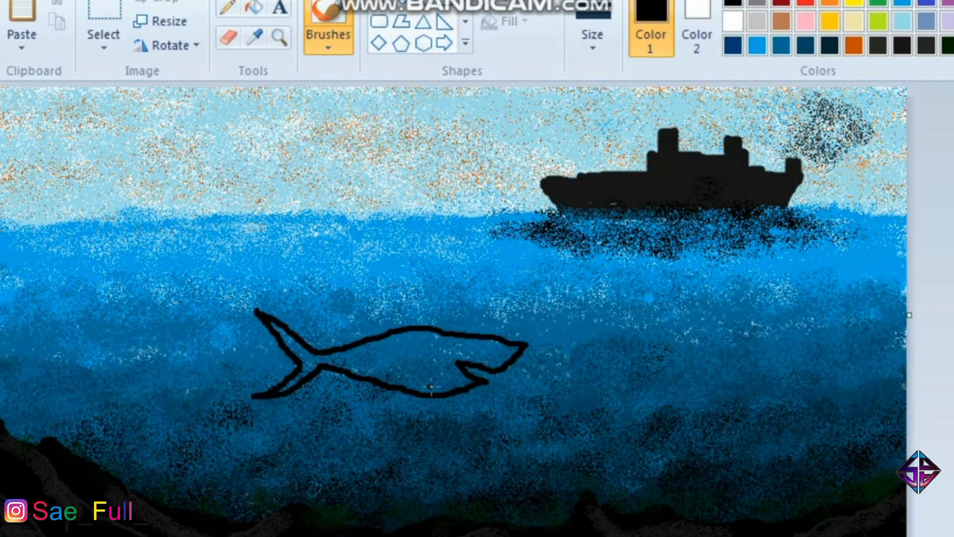
left_click_drag(439, 384, 417, 406)
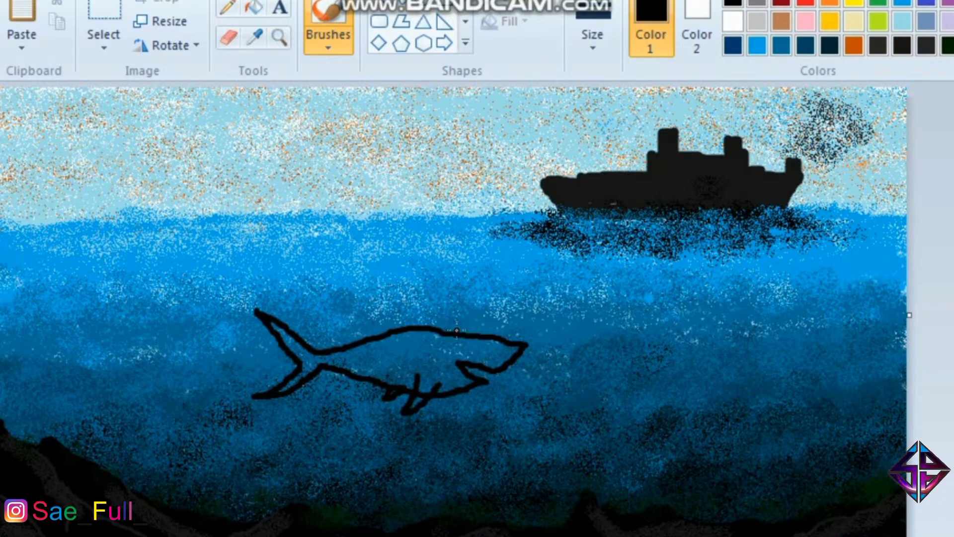
mouse_move(455, 330)
left_mouse_down()
mouse_move(410, 297)
mouse_move(400, 300)
mouse_move(412, 327)
mouse_move(438, 323)
left_mouse_up()
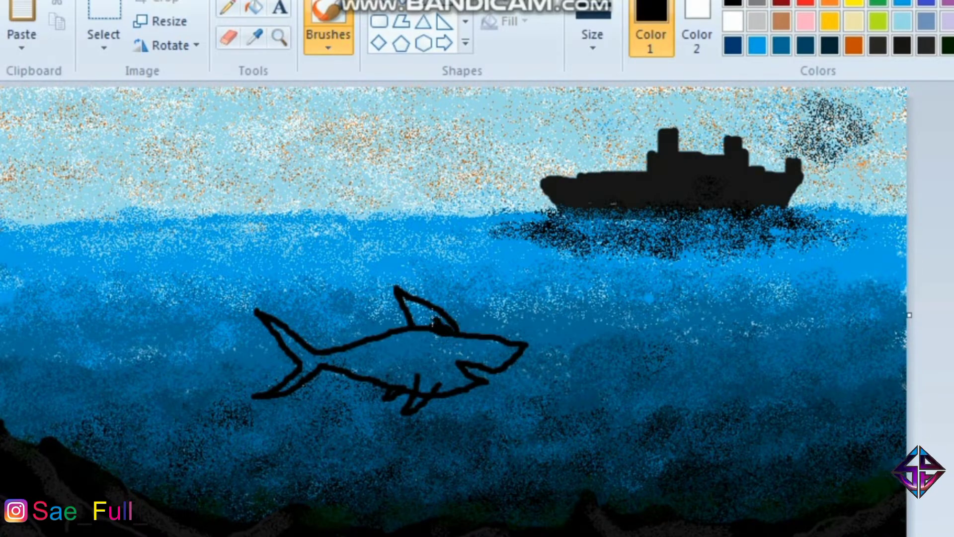
Fill the shark's dorsal fin, head, body and tail with solid black brush strokes.
left_click_drag(400, 295, 422, 315)
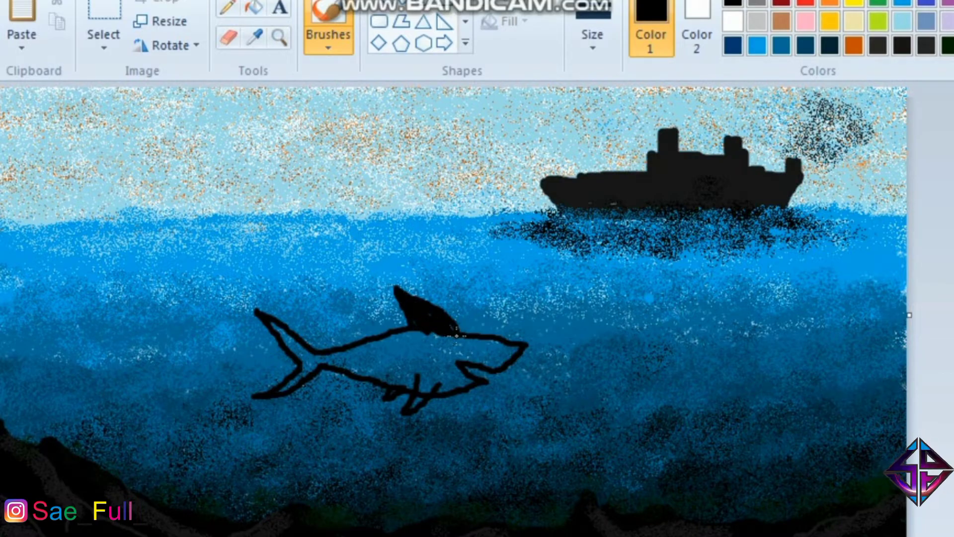
mouse_move(451, 330)
left_mouse_down()
mouse_move(406, 329)
mouse_move(432, 341)
mouse_move(416, 332)
mouse_move(359, 347)
mouse_move(476, 342)
mouse_move(447, 321)
mouse_move(472, 343)
left_mouse_up()
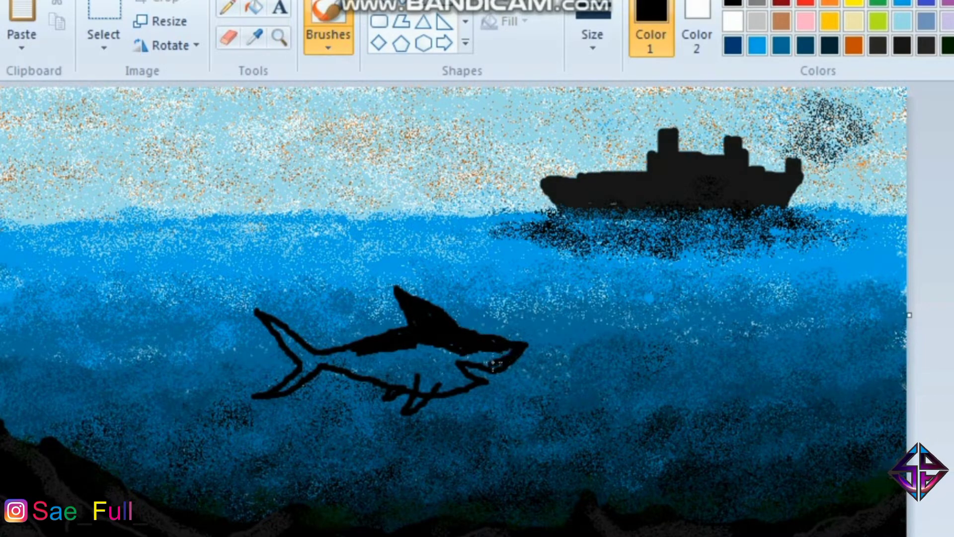
left_click_drag(495, 364, 456, 351)
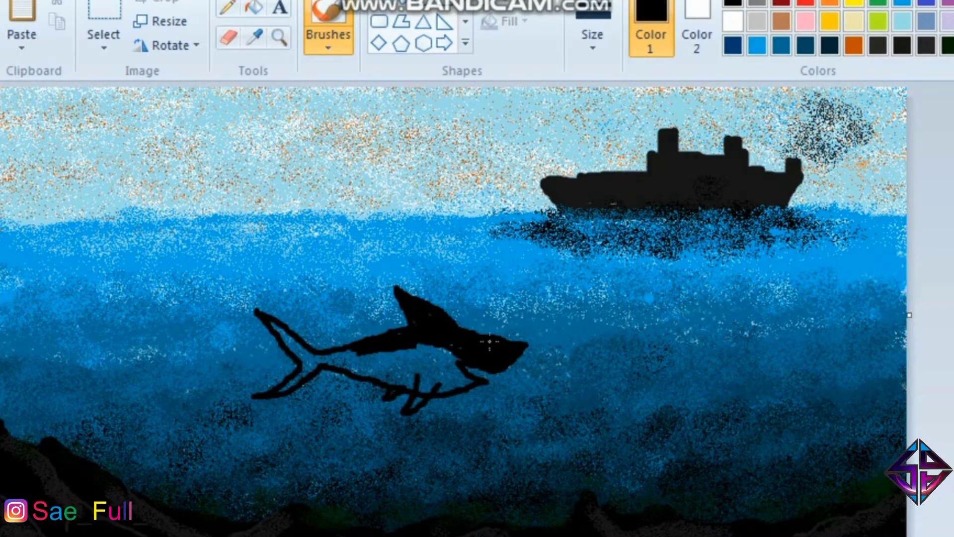
left_click_drag(462, 381, 379, 346)
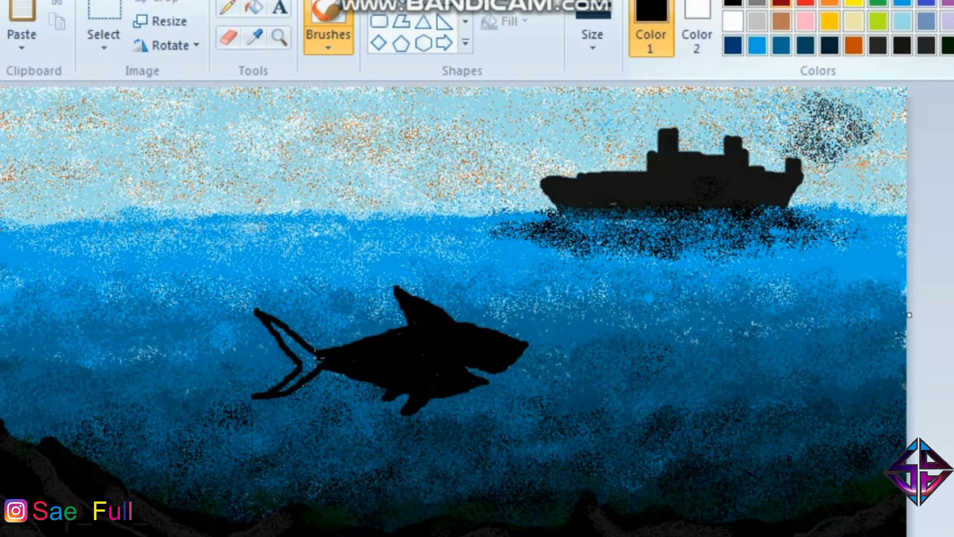
mouse_move(301, 367)
left_mouse_down()
mouse_move(286, 390)
mouse_move(311, 369)
mouse_move(270, 321)
left_mouse_up()
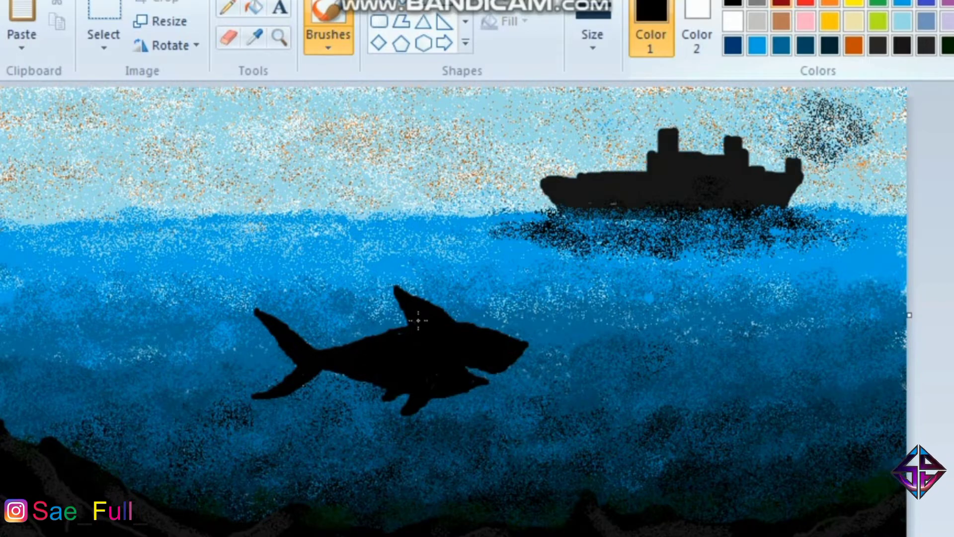
left_click_drag(436, 341, 402, 333)
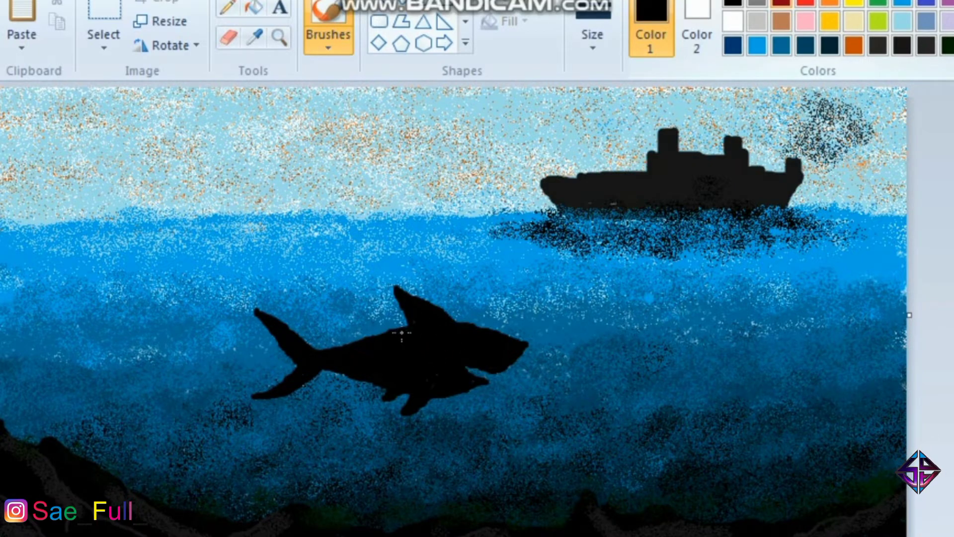
Dab a small grey eye on the shark's head.
left_click(757, 4)
left_click(492, 346)
left_click(491, 343)
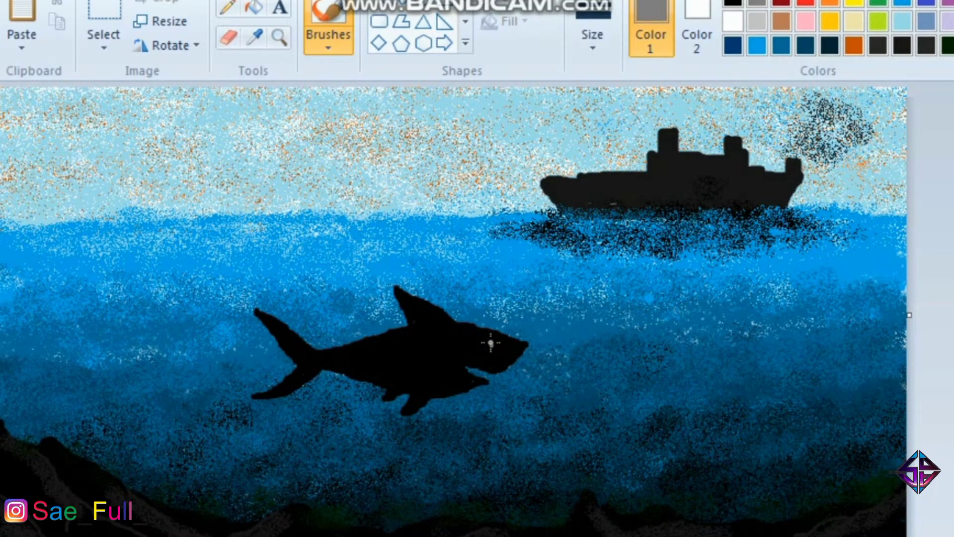
Airbrush medium blue speckles on the shark's underside with the largest brush thickness.
left_click(785, 45)
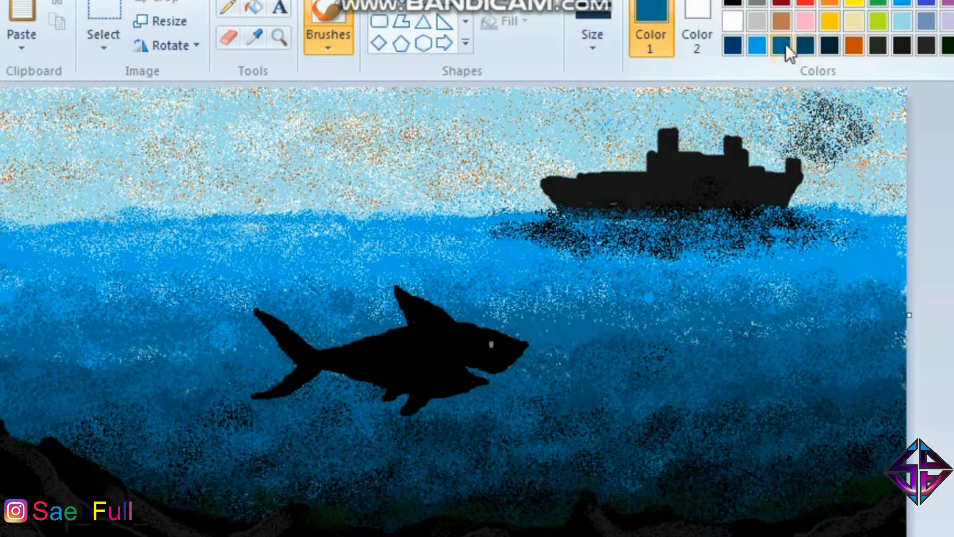
left_click(330, 42)
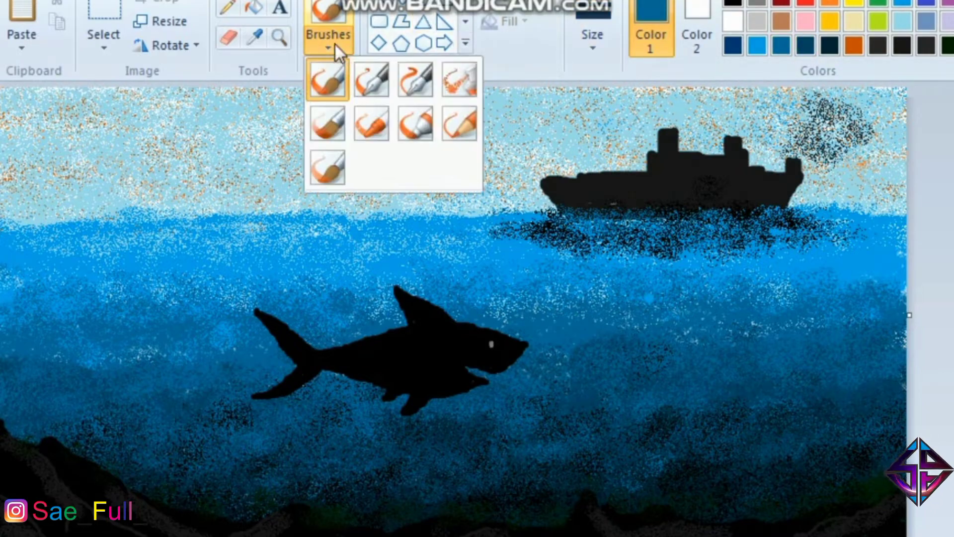
left_click(458, 79)
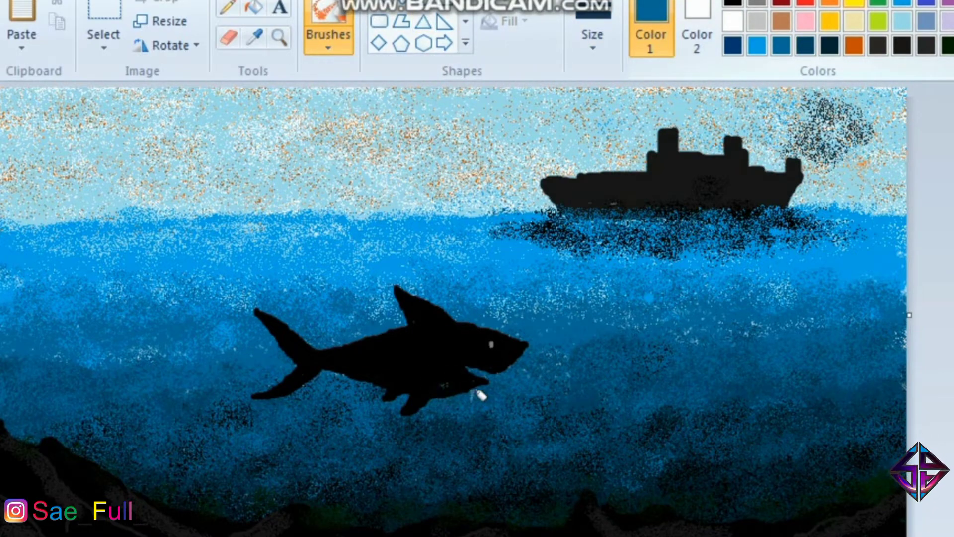
left_click(590, 36)
left_click(634, 206)
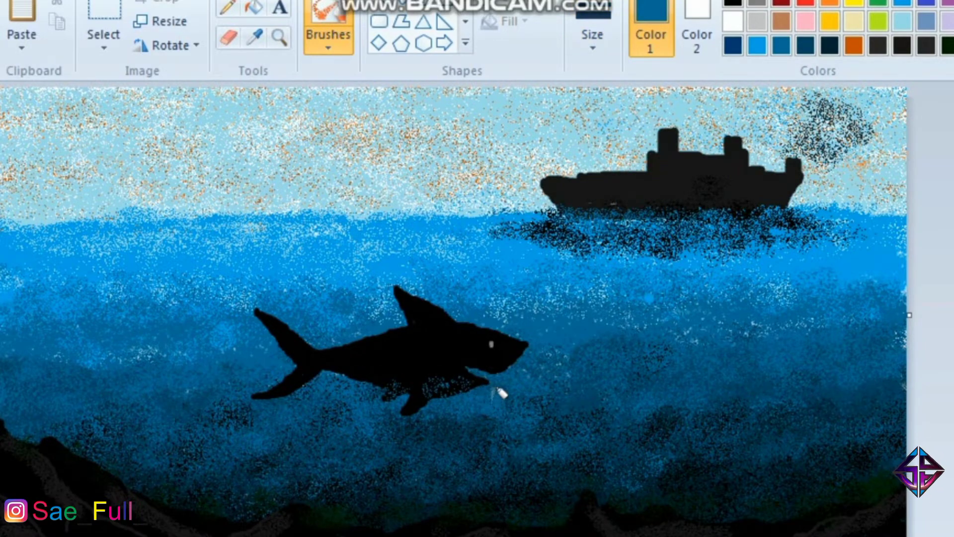
Spray dark blue along the shark's underside and medium blue over its back, fins and tail.
left_click(805, 45)
mouse_move(455, 378)
left_mouse_down()
mouse_move(381, 381)
mouse_move(353, 361)
mouse_move(317, 362)
mouse_move(301, 386)
left_mouse_up()
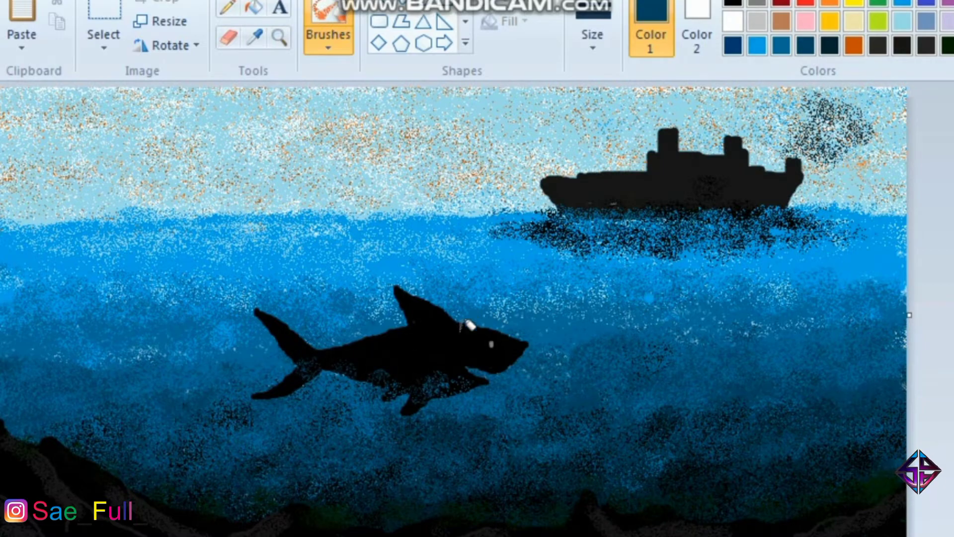
left_click(781, 45)
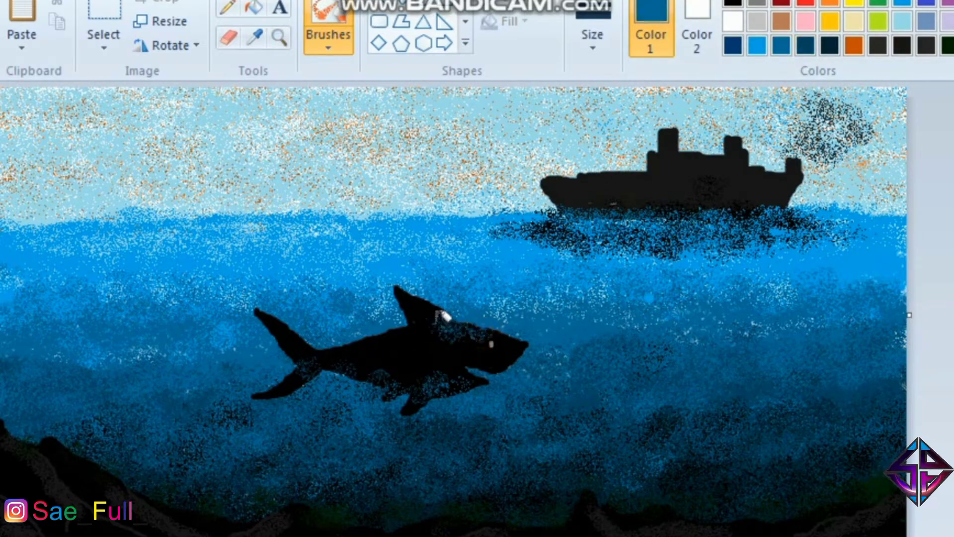
mouse_move(422, 330)
left_mouse_down()
mouse_move(234, 363)
mouse_move(369, 342)
mouse_move(360, 339)
mouse_move(344, 340)
mouse_move(361, 375)
left_mouse_up()
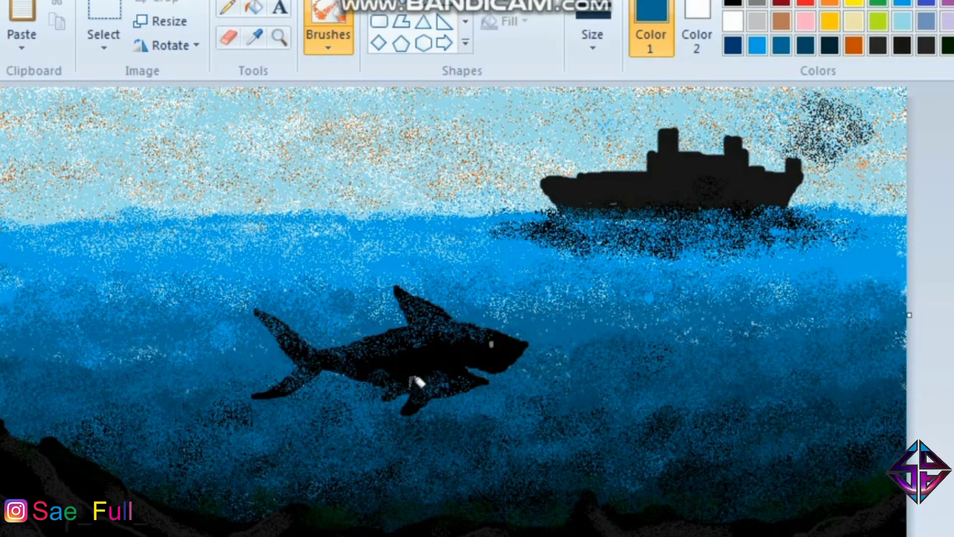
Undo the recent blue spraying over the shark.
key("ctrl+z")
key("ctrl+z")
key("ctrl+z")
key("ctrl+z")
key("ctrl+z")
key("ctrl+z")
key("ctrl+z")
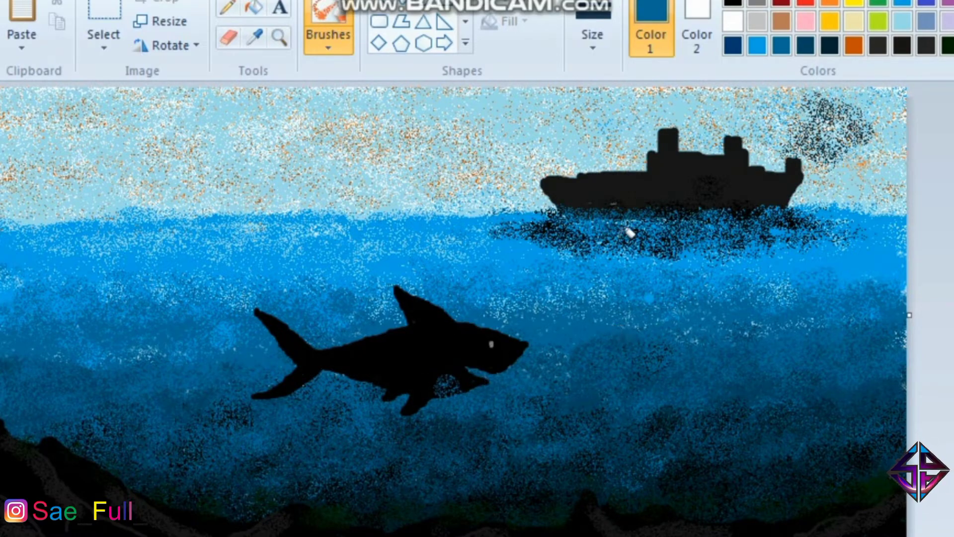
Spray dark blue speckles over the shark and the water around and above it.
left_click(809, 43)
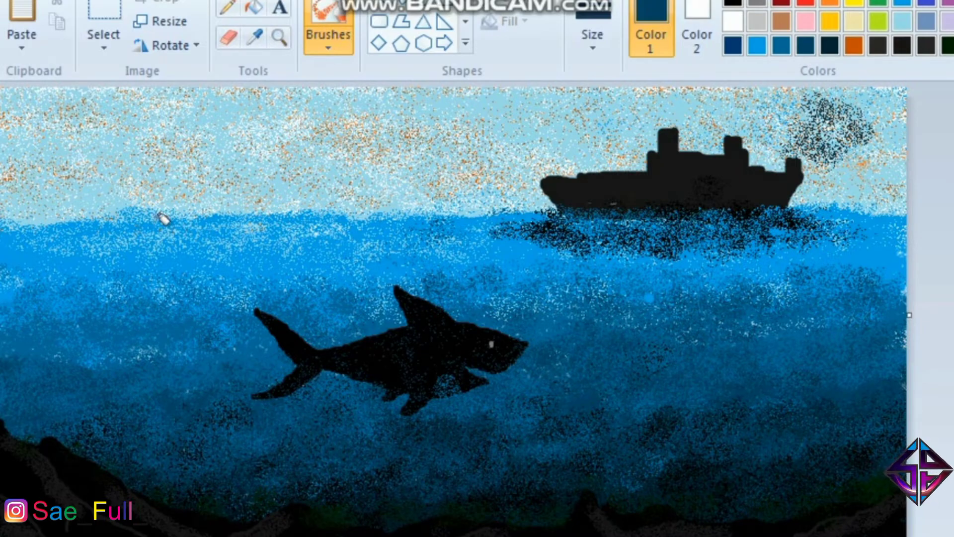
Spray bright blue patches across the upper part of the sky.
left_click(907, 21)
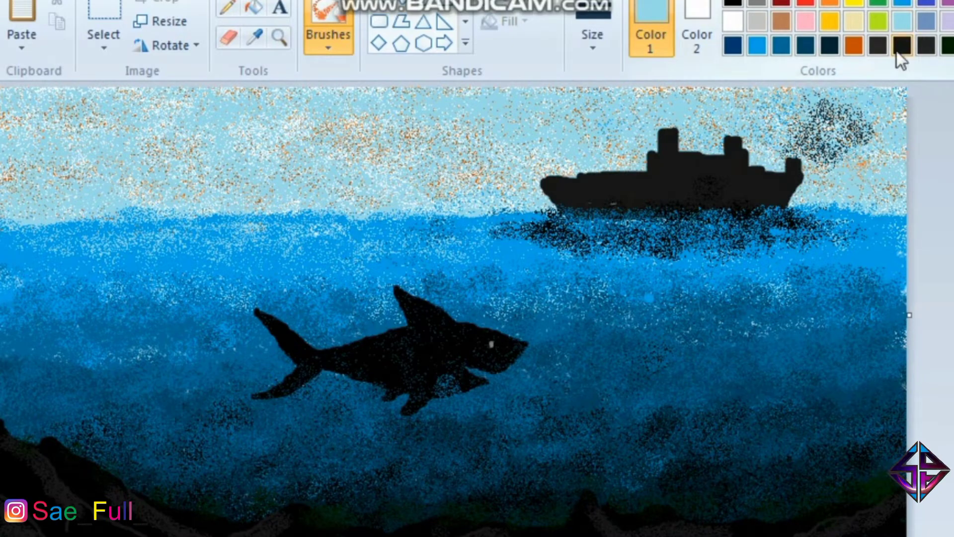
left_click(904, 2)
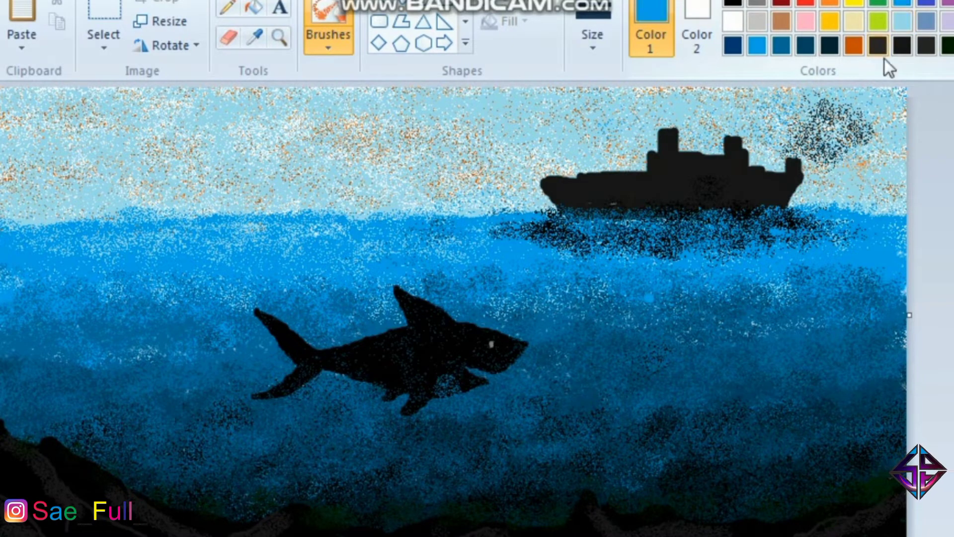
mouse_move(899, 102)
left_mouse_down()
mouse_move(603, 85)
mouse_move(405, 96)
mouse_move(516, 121)
mouse_move(243, 119)
mouse_move(128, 93)
mouse_move(107, 159)
mouse_move(398, 164)
mouse_move(174, 225)
mouse_move(240, 141)
mouse_move(441, 154)
mouse_move(2, 121)
left_mouse_up()
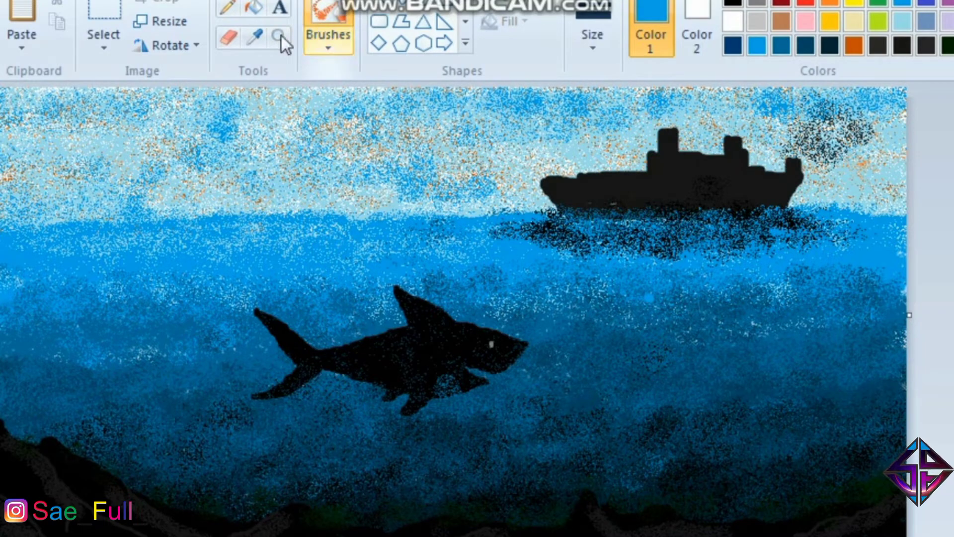
Draw six small black birds scattered across the sky with the Pencil tool.
left_click(228, 7)
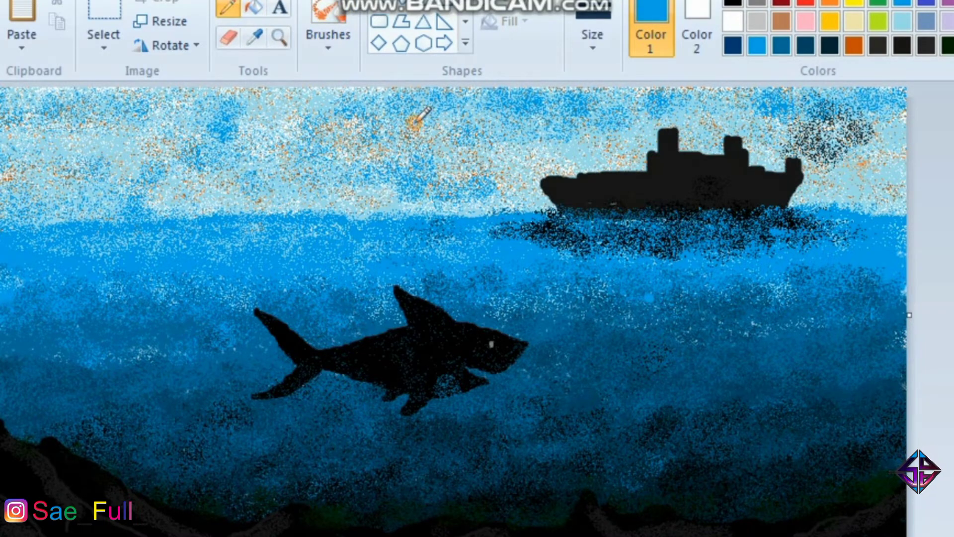
left_click(733, 4)
left_click_drag(439, 126, 452, 124)
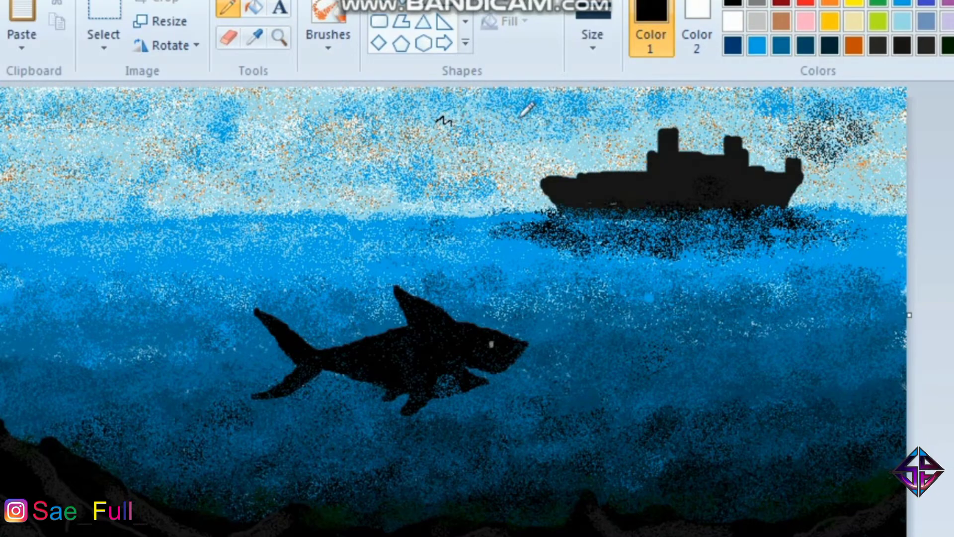
left_click_drag(329, 123, 343, 123)
left_click_drag(215, 121, 229, 120)
left_click_drag(61, 135, 78, 139)
left_click_drag(718, 105, 736, 106)
left_click_drag(429, 185, 441, 184)
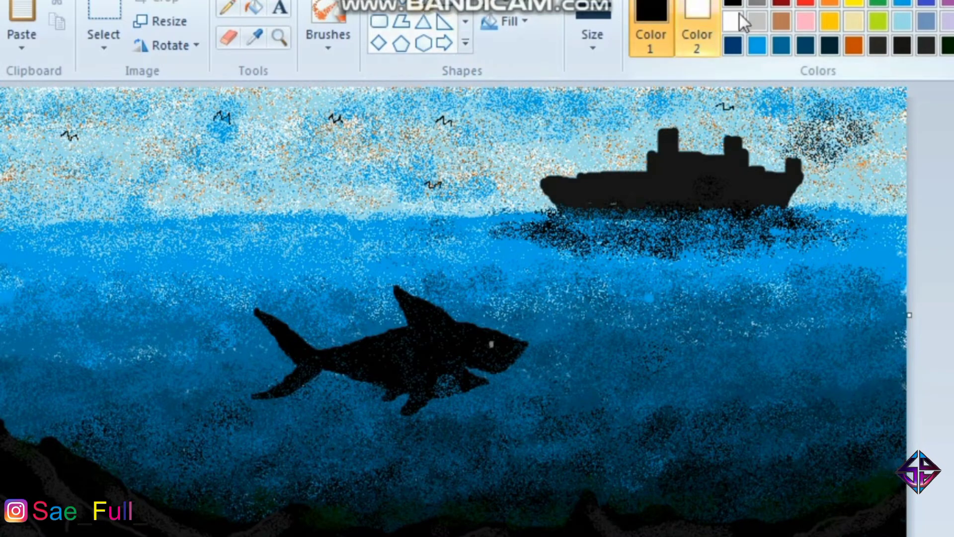
Draw a solid white circle without an outline for the sun and place it partly cut off in the sky's upper-left corner.
left_click(805, 4)
left_click(517, 6)
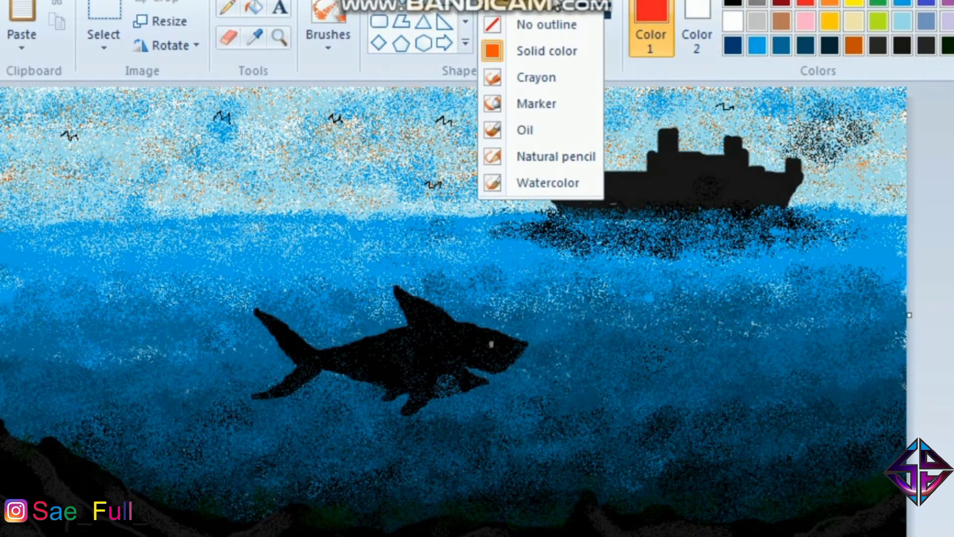
left_click(548, 23)
left_click(523, 22)
left_click(520, 73)
left_click_drag(10, 94, 75, 159)
left_click_drag(46, 131, 33, 119)
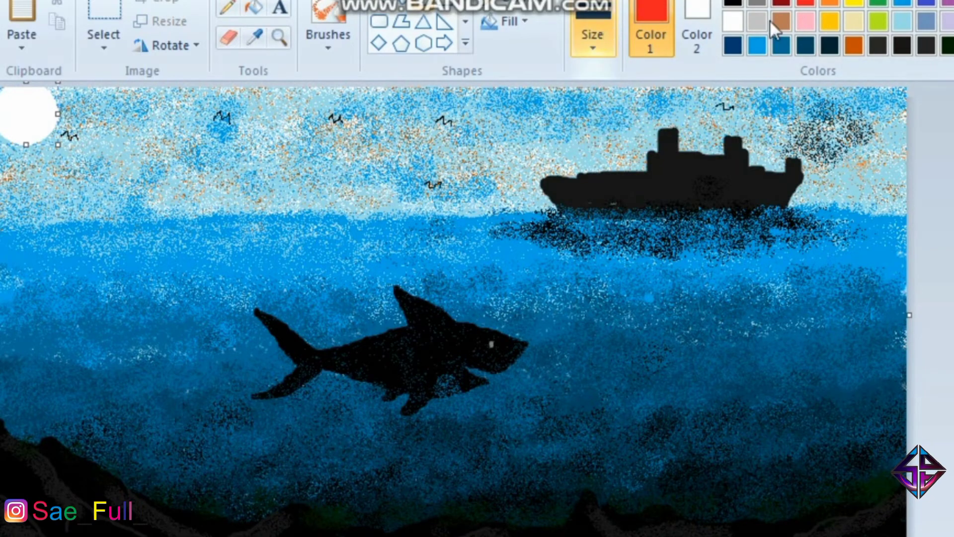
Recolour the sun circle red and give its fill the Oil texture.
left_click(697, 20)
left_click(806, 4)
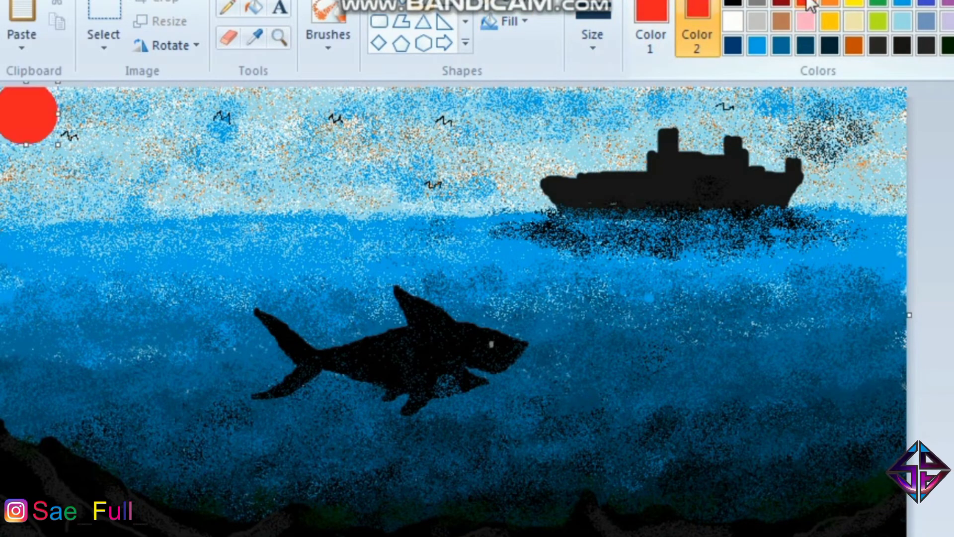
left_click(517, 22)
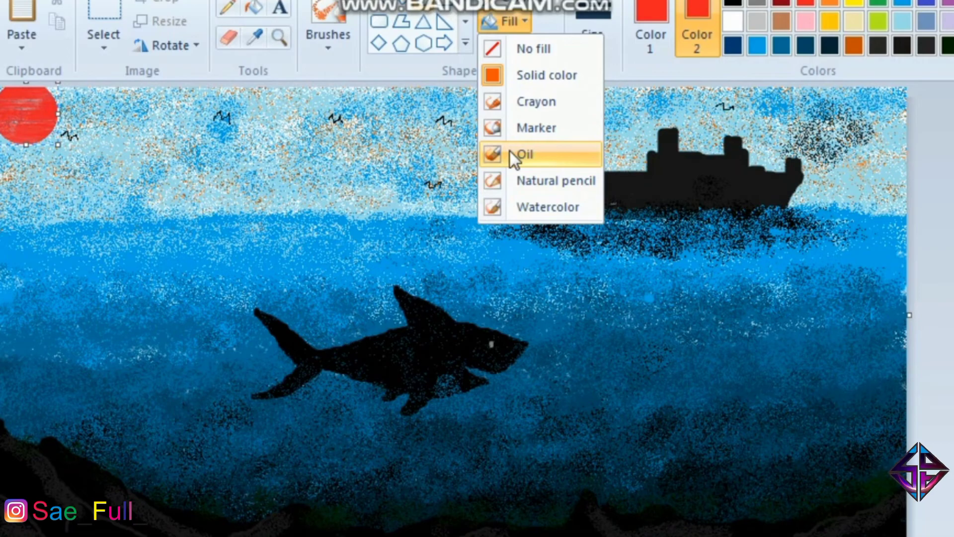
left_click(509, 164)
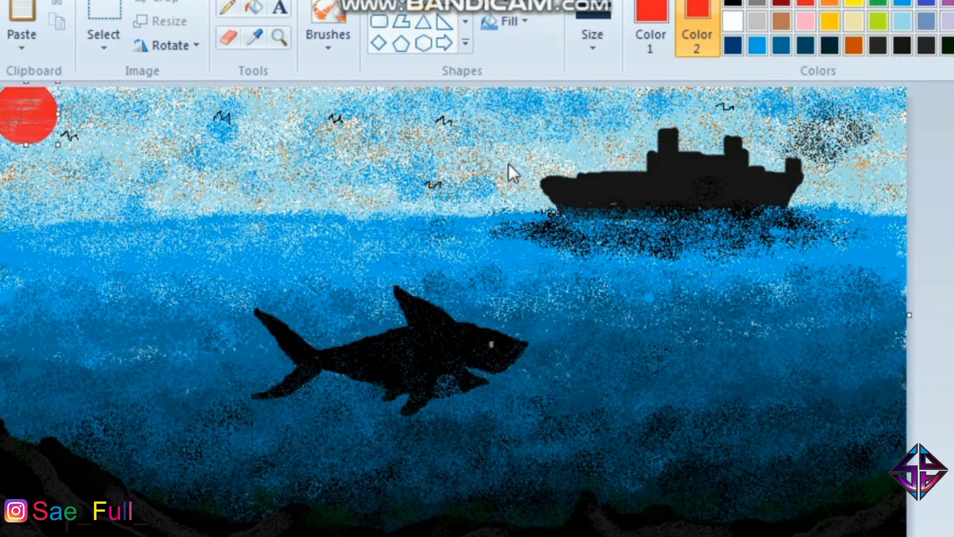
Enlarge the sun circle slightly, nudge it back into the sky's corner and change its fill colour to orange.
left_click_drag(58, 146, 62, 150)
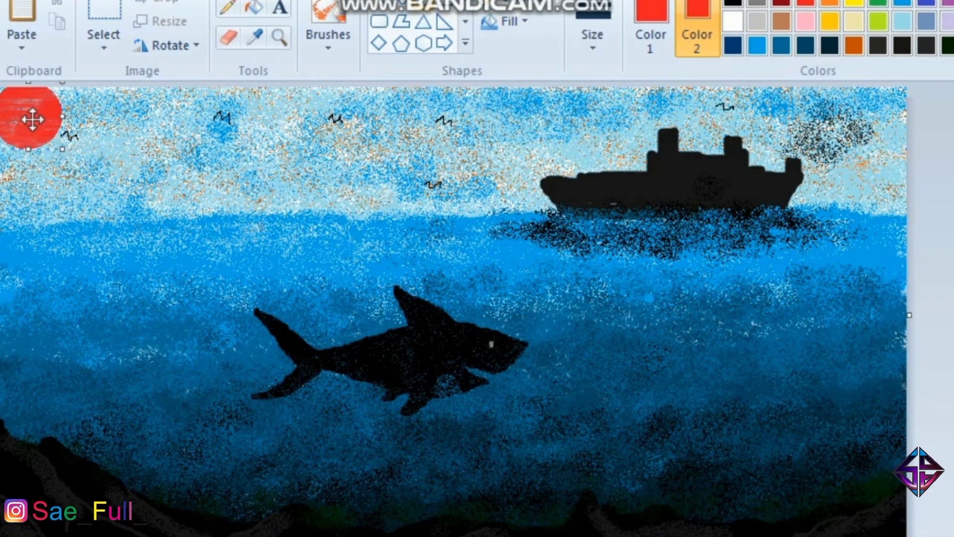
left_click_drag(32, 119, 31, 115)
left_click(829, 4)
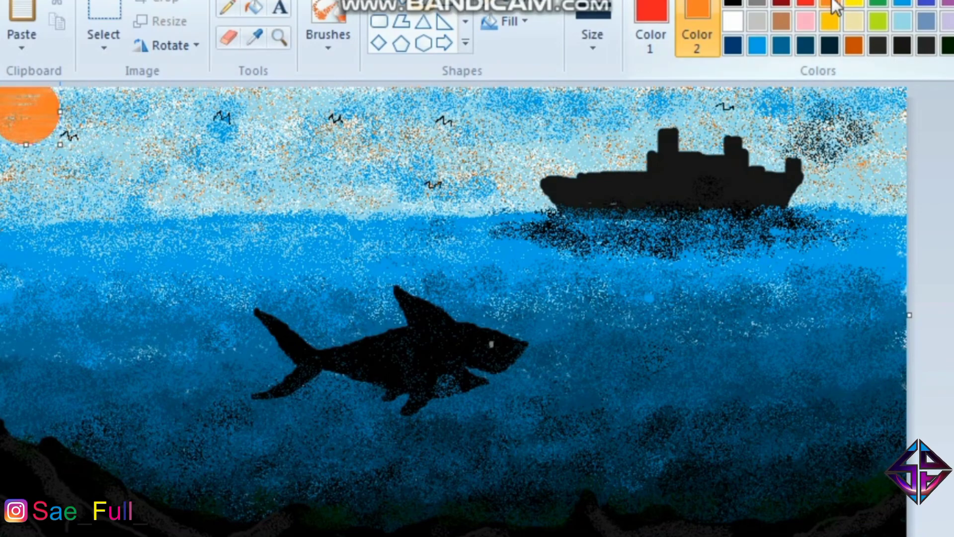
left_click(344, 157)
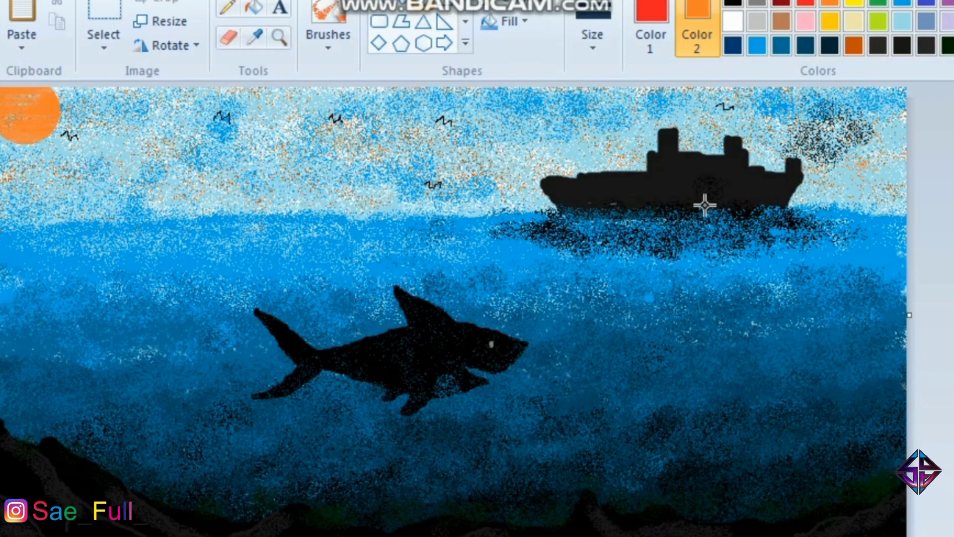
Trim a narrow strip off the right edge of the canvas.
left_click_drag(913, 323, 893, 320)
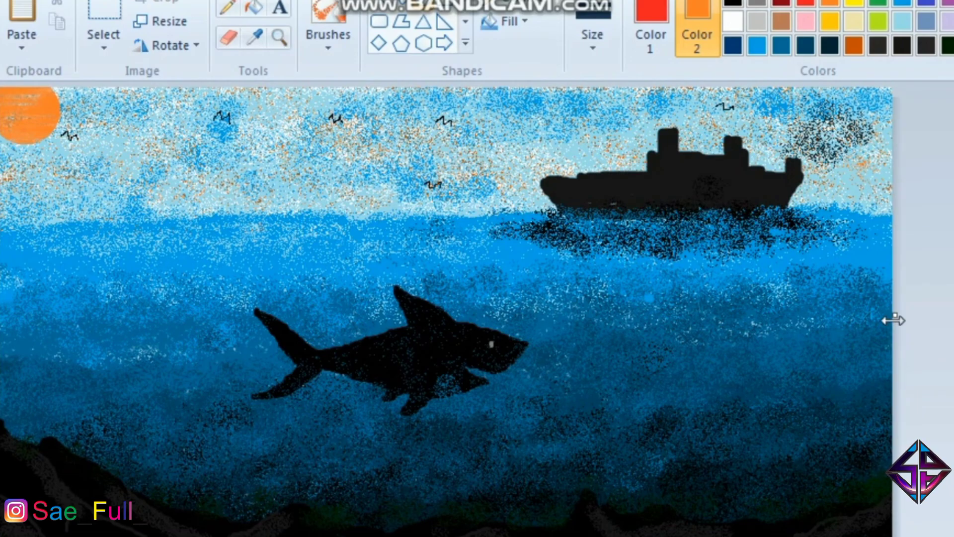